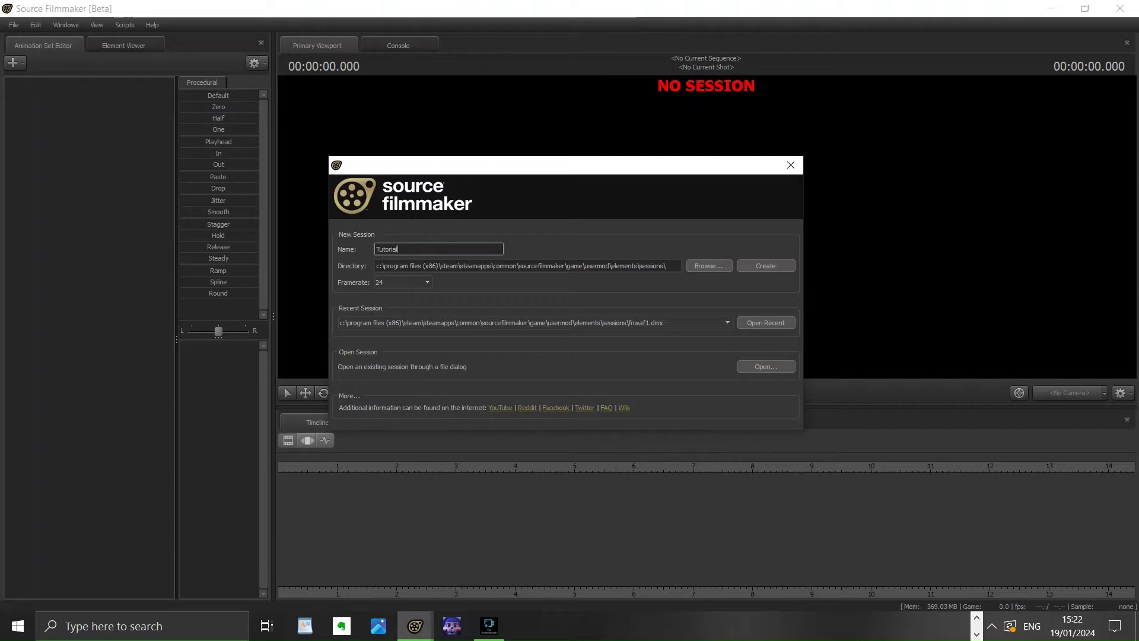
- Create the Tutorial session and load the alleyway.bsp map into it
key("Return")
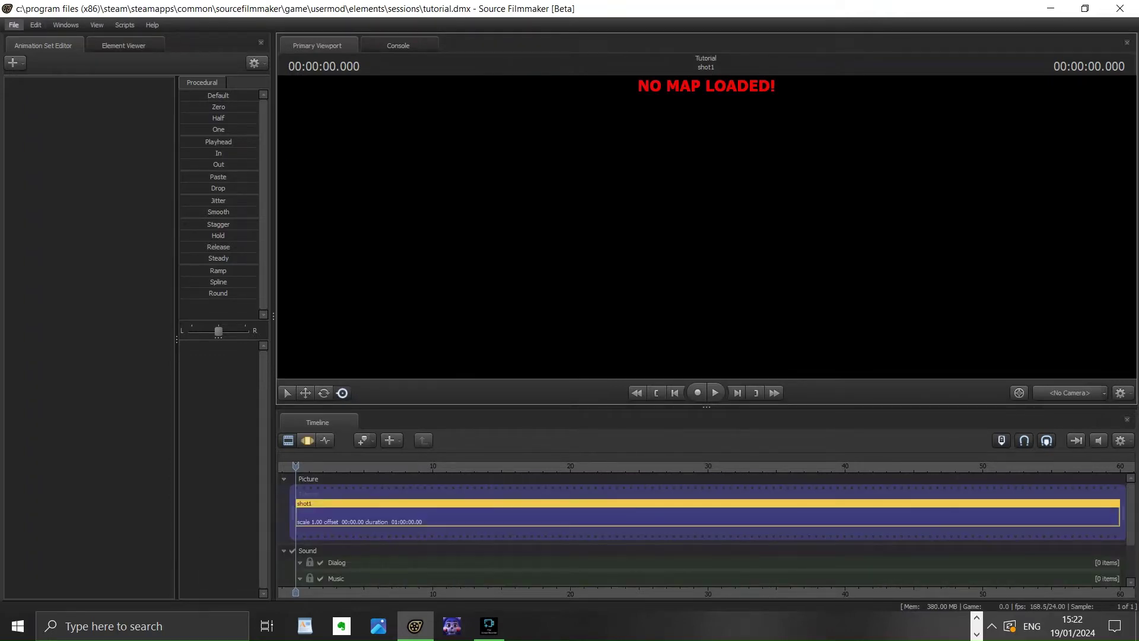
left_click(14, 25)
mouse_move(36, 25)
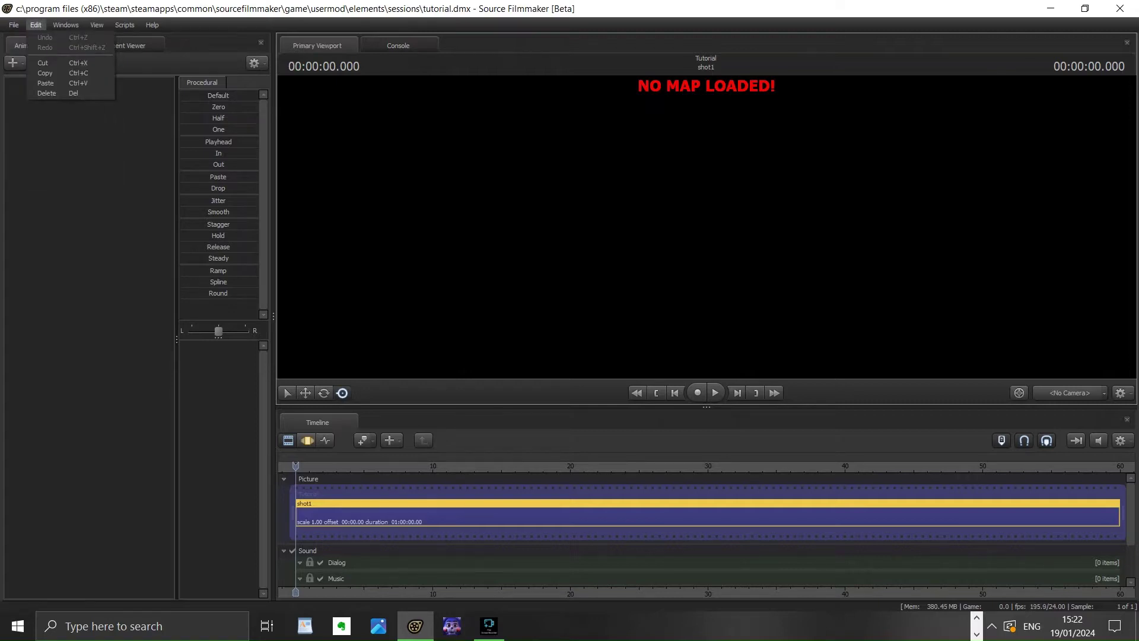
left_click(34, 118)
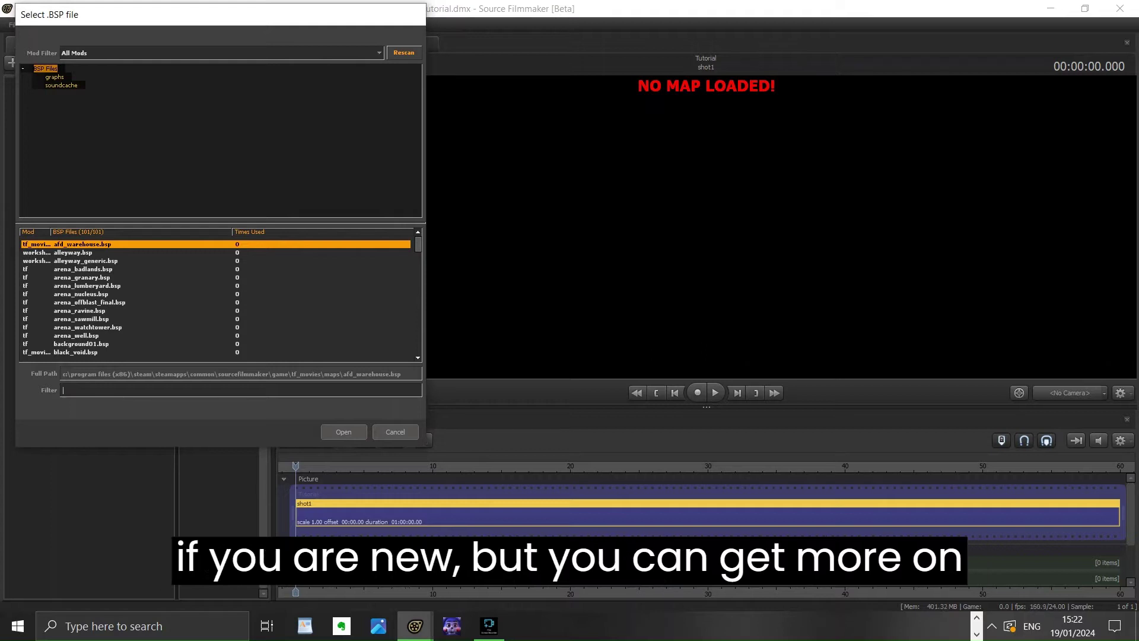
left_click(73, 252)
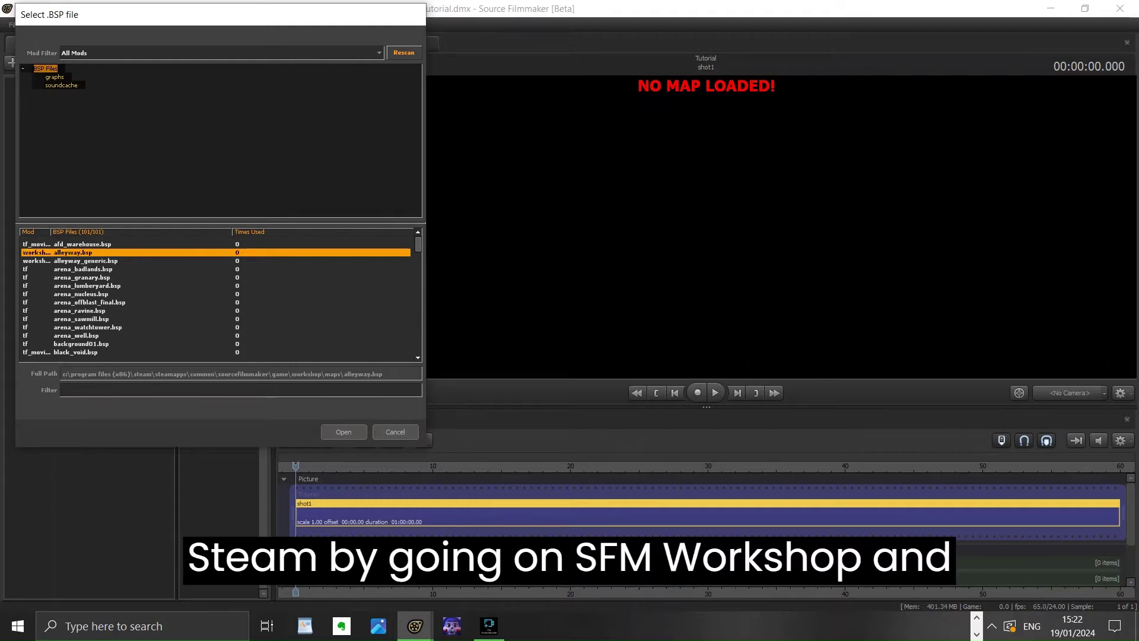
key("Return")
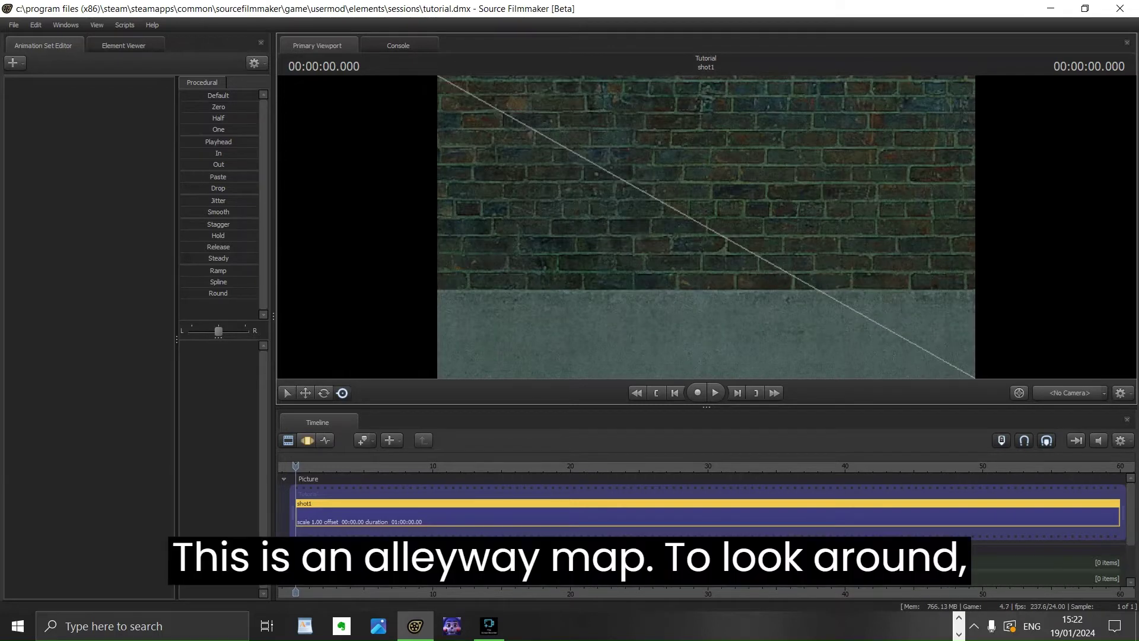
- Fly the work camera around the alley and face it down the passage beside the yellow wall poster
left_click_drag(706, 226, 748, 229)
key("w")
key("s")
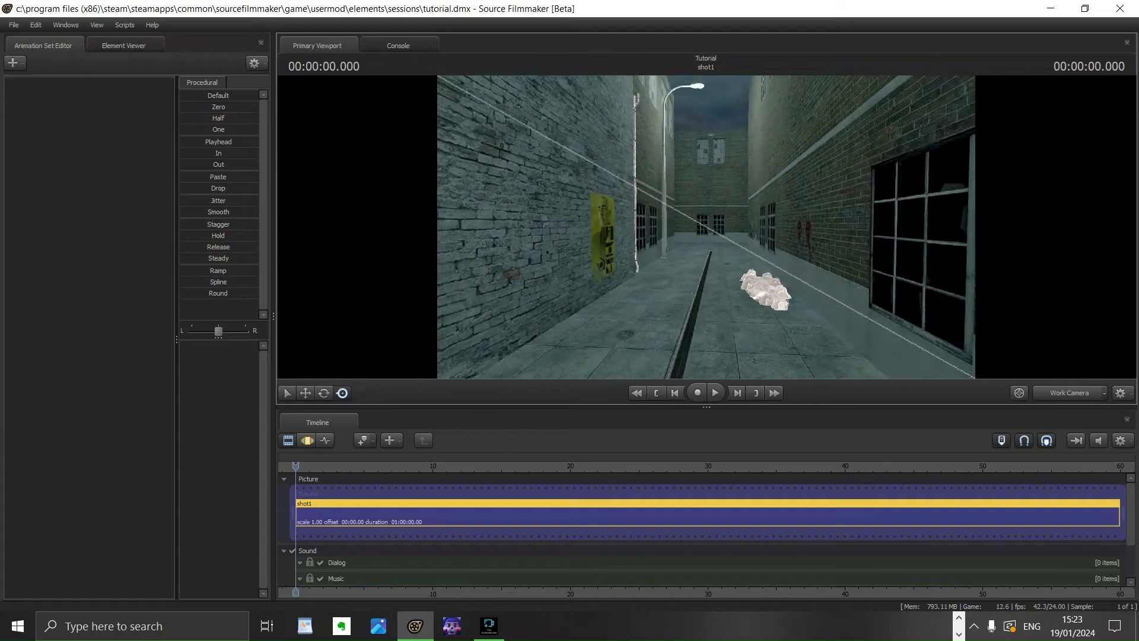
key("a")
key("d")
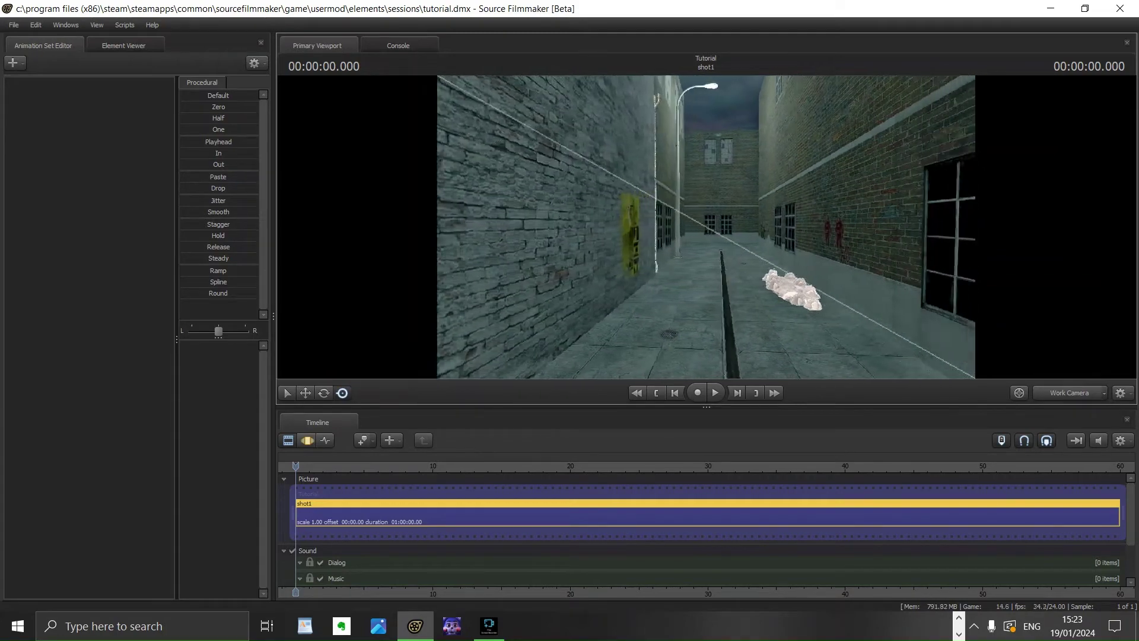
mouse_move(706, 227)
left_mouse_down()
mouse_move(670, 279)
mouse_move(706, 226)
left_mouse_up()
key("w")
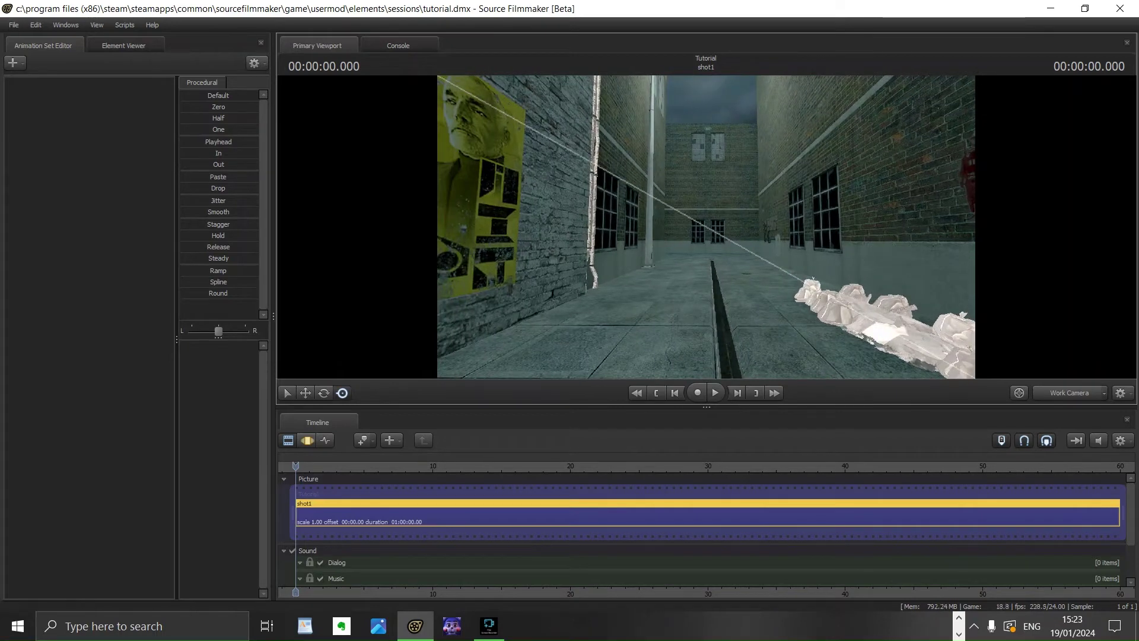
- Create an animation set for a new model, using freddy.mdl from the emodels folder
left_click(13, 63)
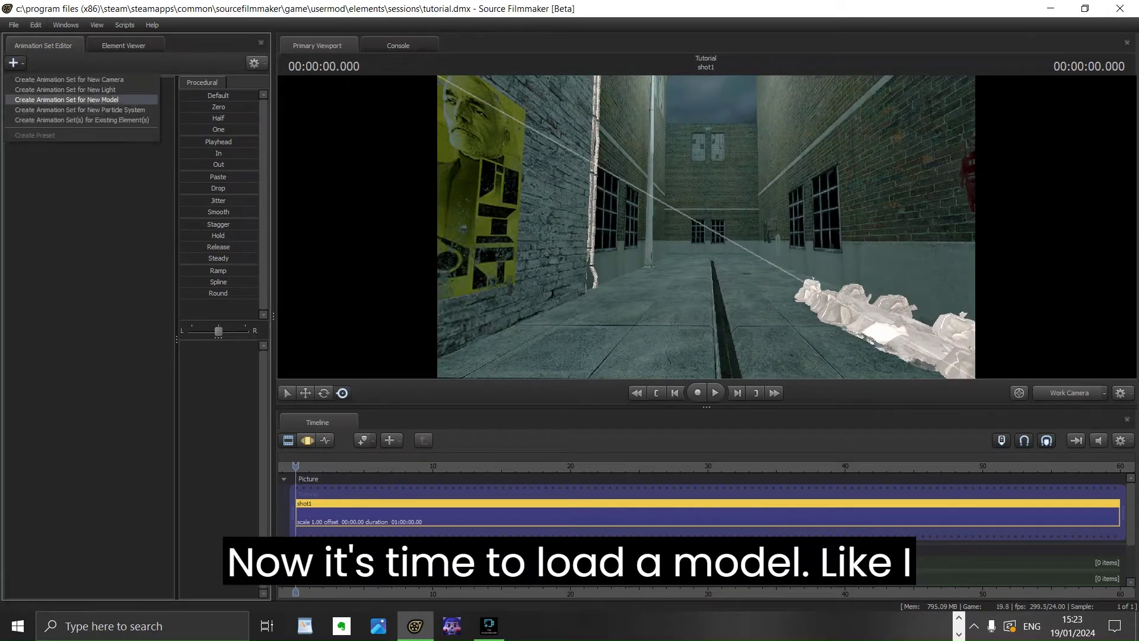
left_click(66, 99)
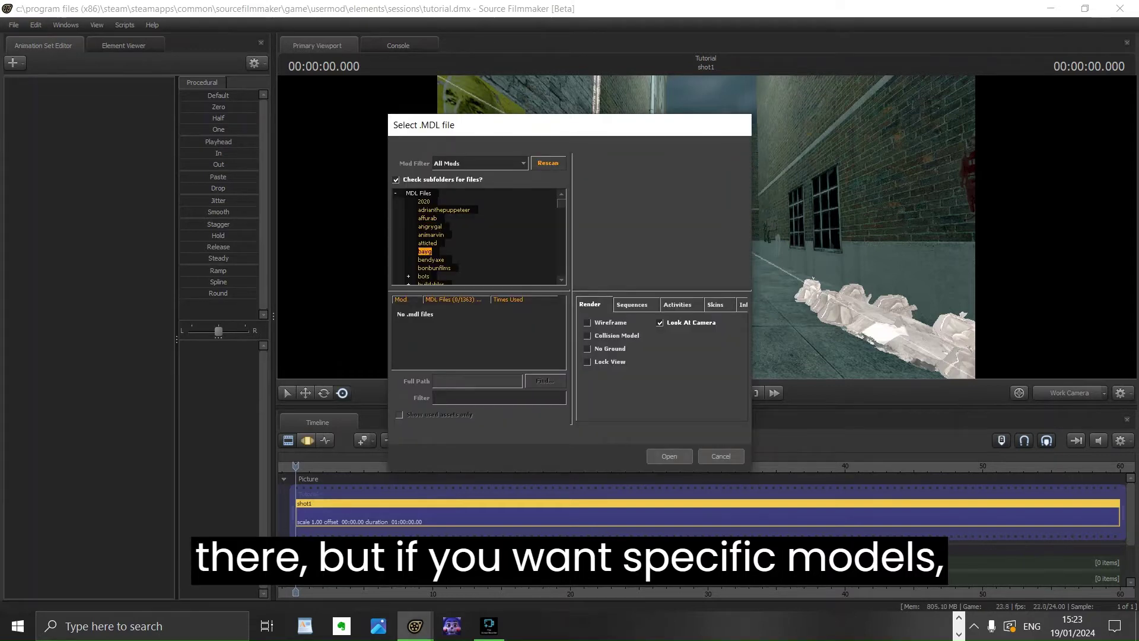
scroll(479, 237, "down", 2)
key("Down")
key("Down")
key("Down")
key("Down")
key("Down")
key("Down")
key("Down")
key("Down")
key("Down")
key("Down")
key("Down")
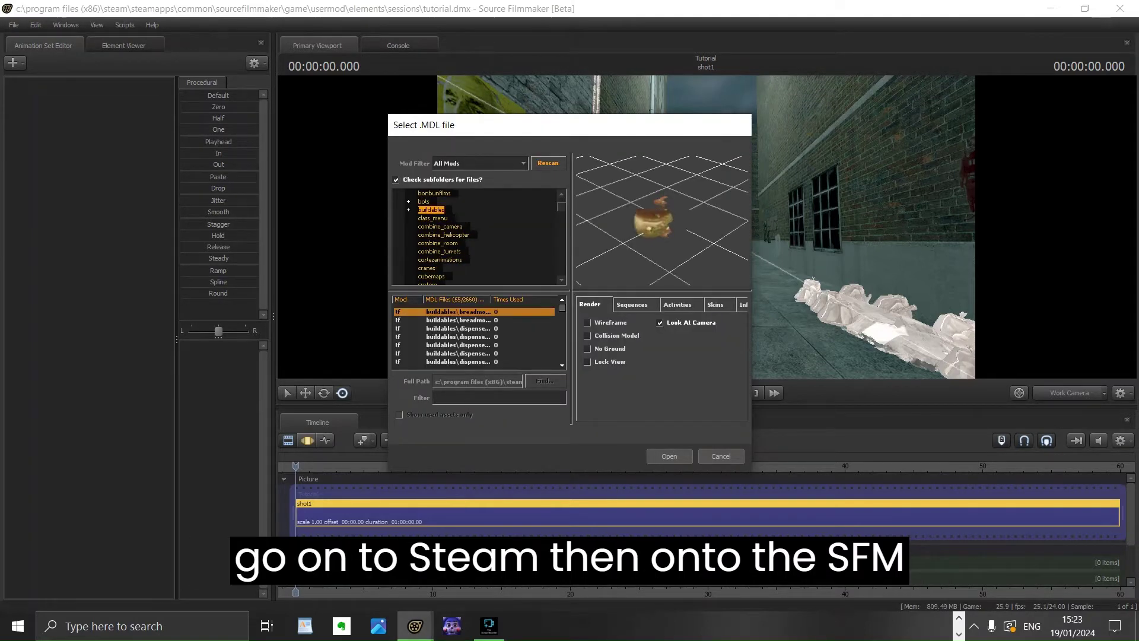
key("Up")
key("Up")
key("Up")
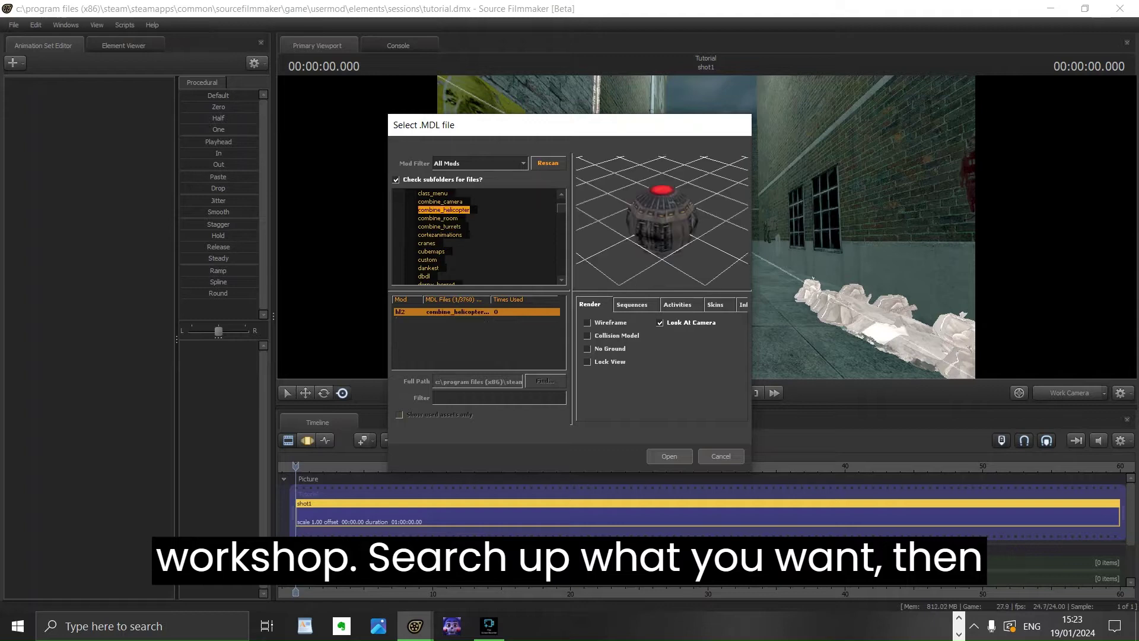
scroll(477, 236, "down", 2)
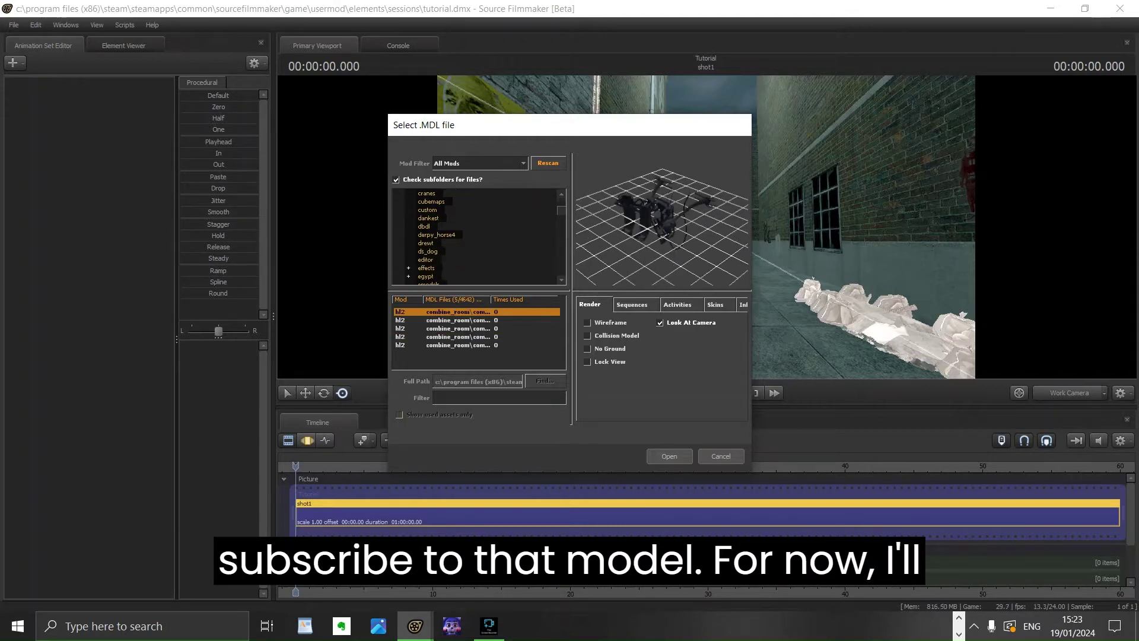
scroll(478, 237, "down", 1)
left_click(429, 259)
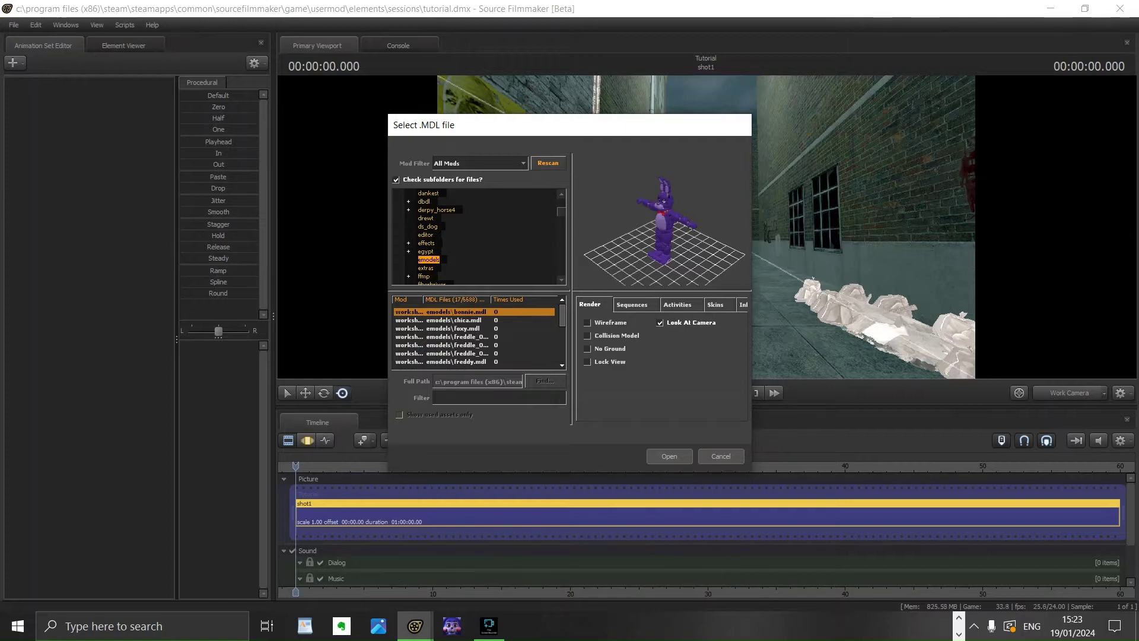
left_click(456, 362)
left_click(669, 456)
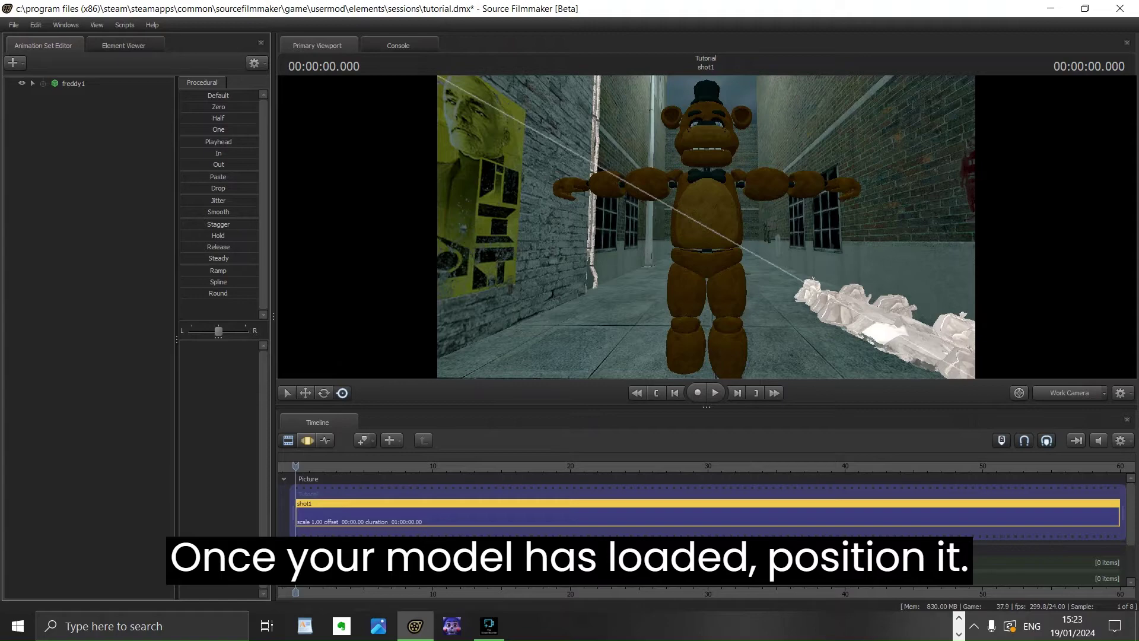
- Raise the Freddy model so its feet stand on the alley floor, moving its rootTransform control upward in the Graph Editor
mouse_move(705, 227)
left_mouse_down()
mouse_move(704, 139)
mouse_move(701, 232)
left_mouse_up()
key("w")
key("s")
key("s")
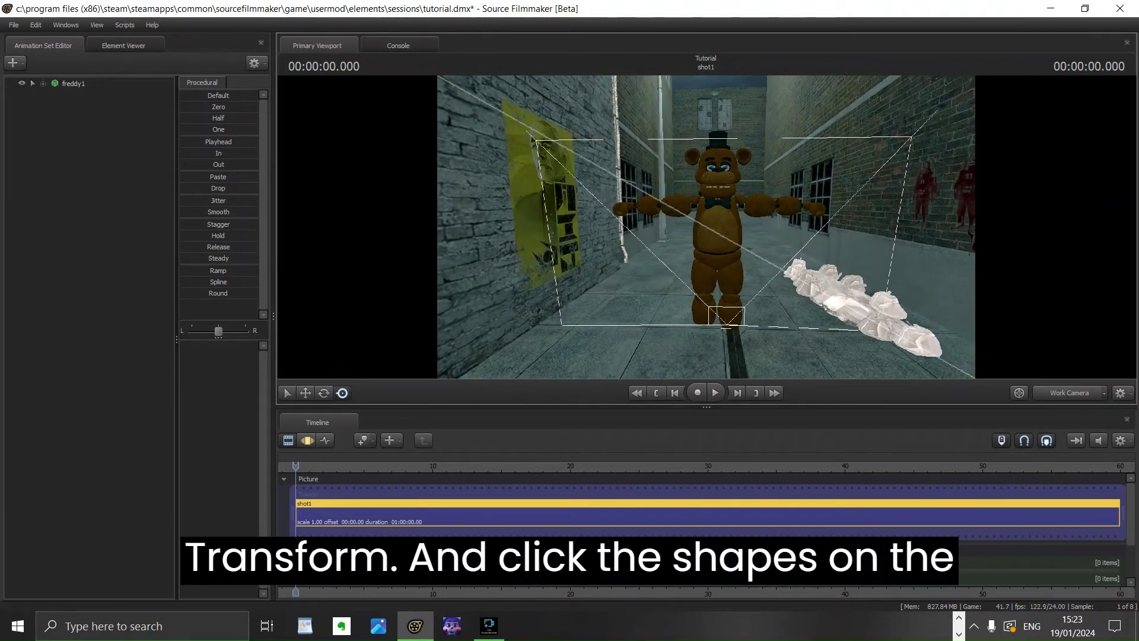
left_click(42, 84)
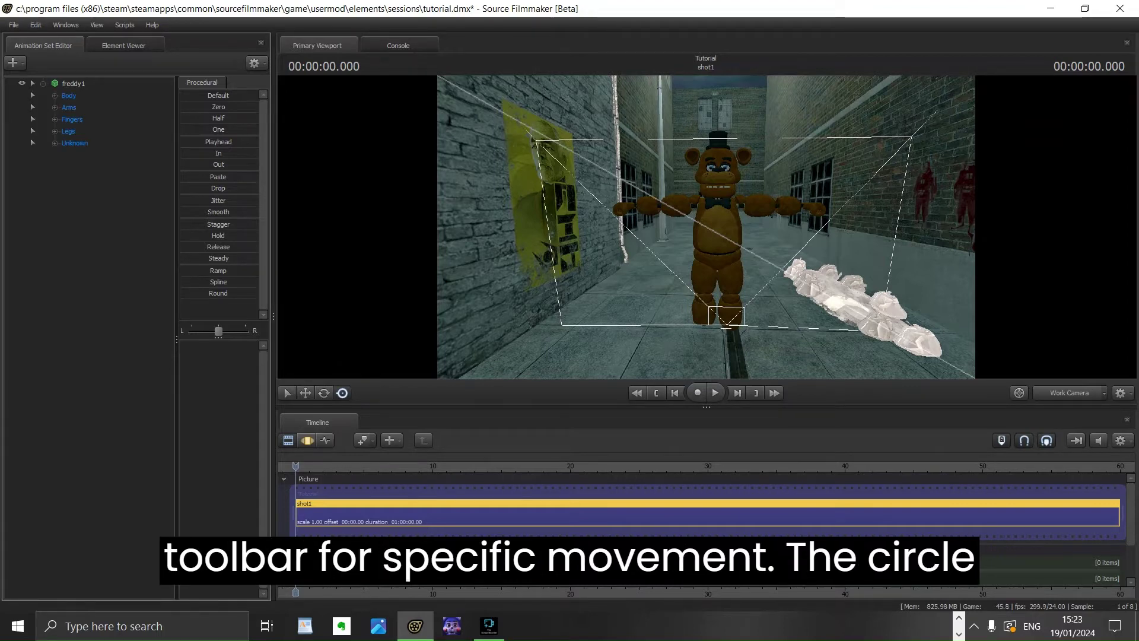
left_click(55, 96)
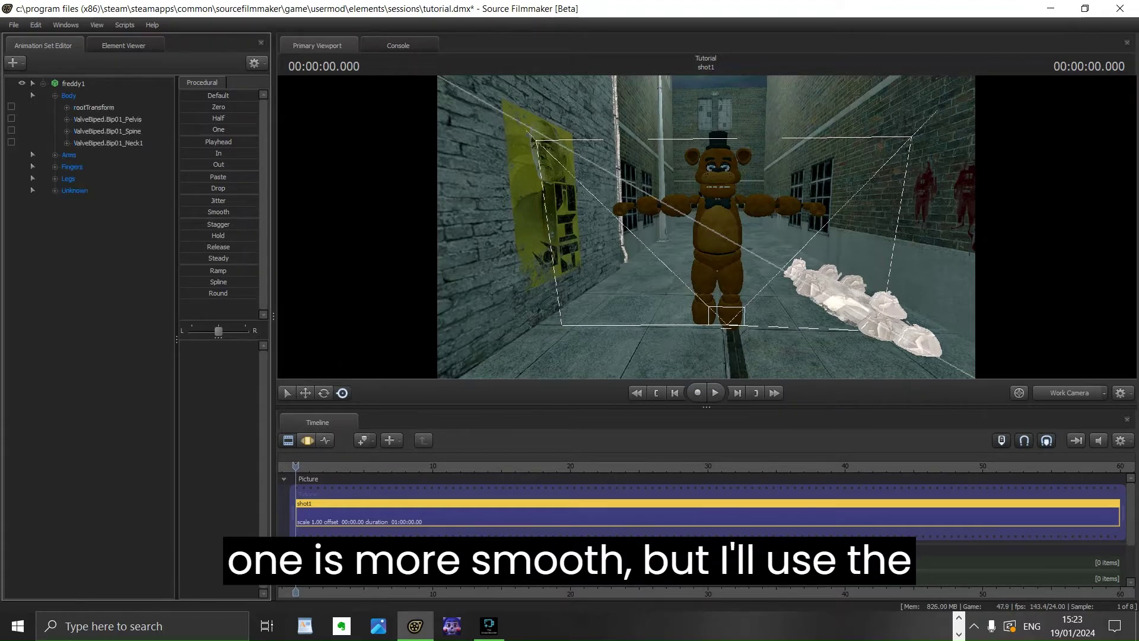
left_click(94, 107)
key("F4")
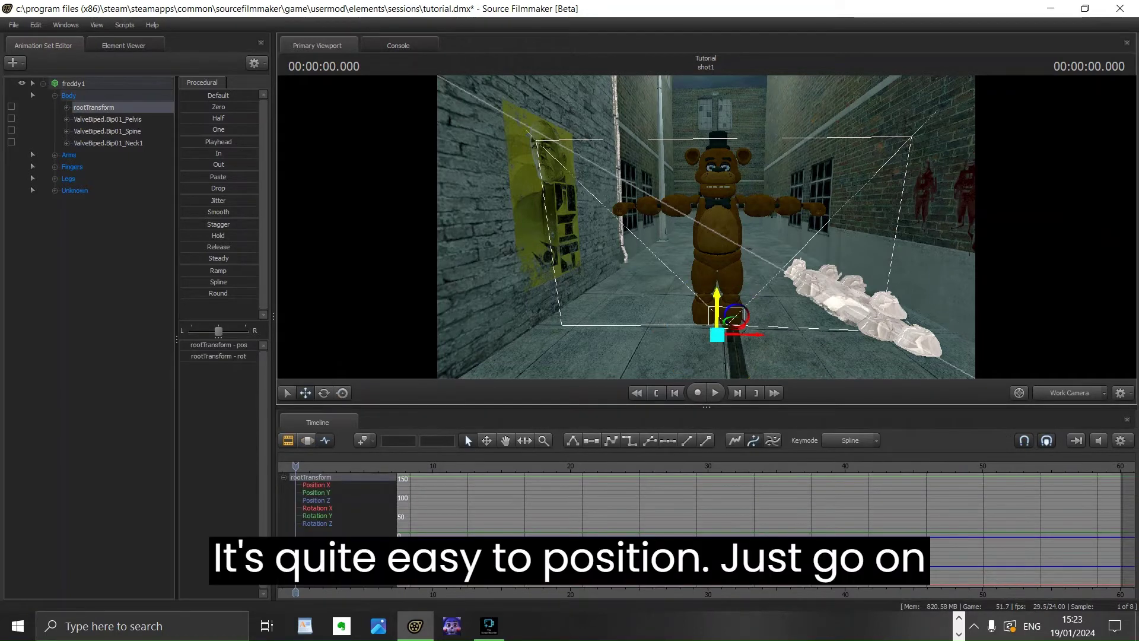
left_click_drag(717, 302, 716, 284)
- Rotate the model's left and right upper arms down from the T-pose to hang at its sides
left_click(54, 154)
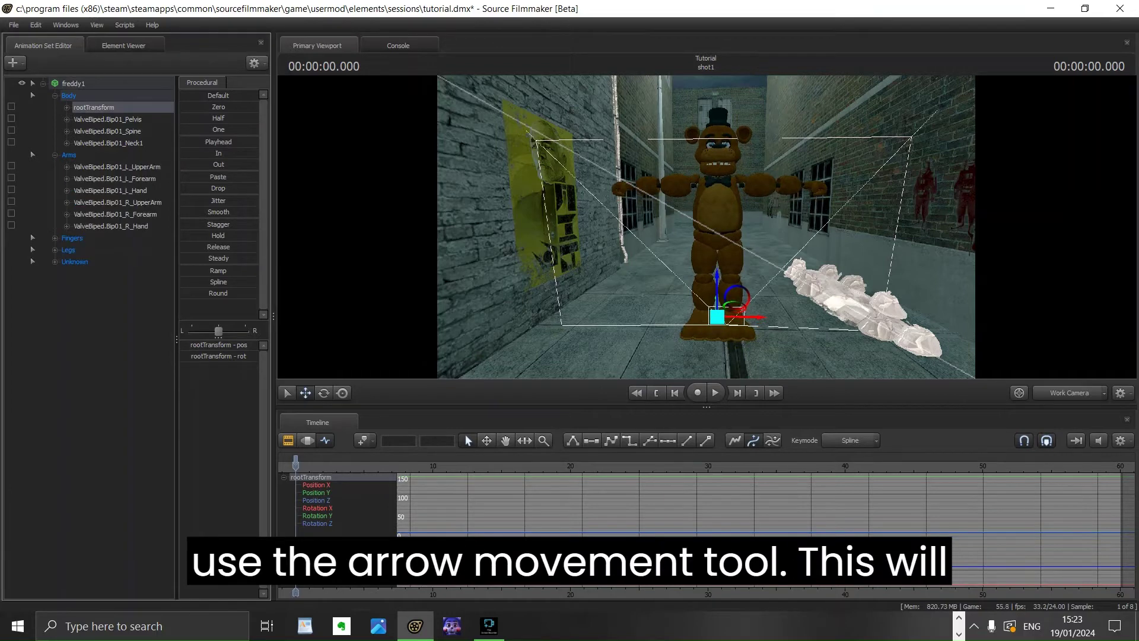
left_click(117, 166)
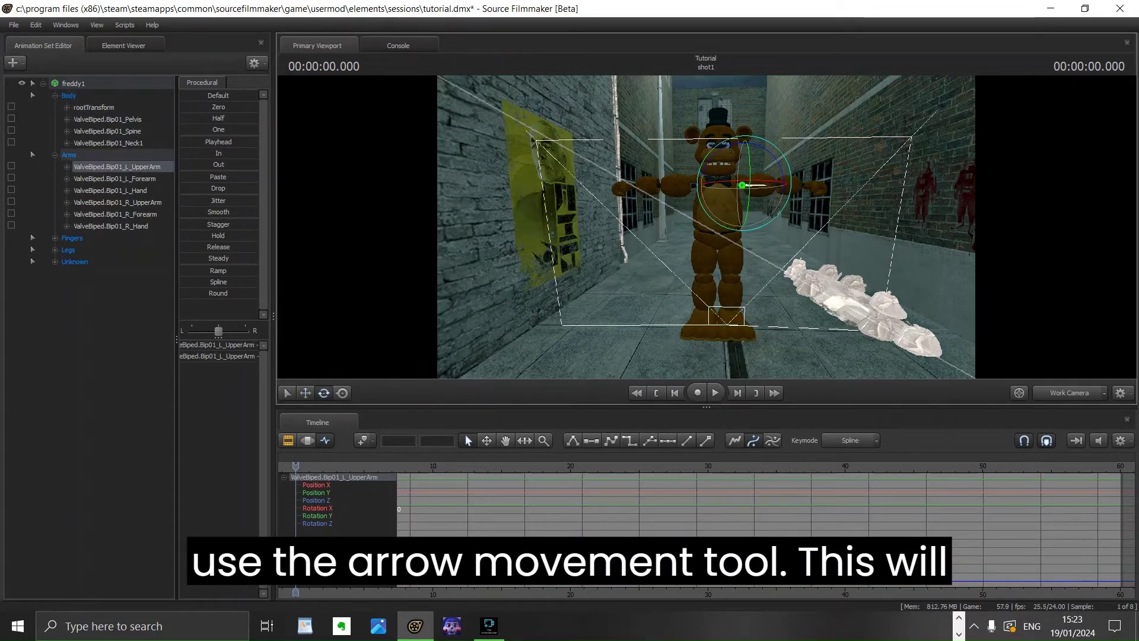
key("e")
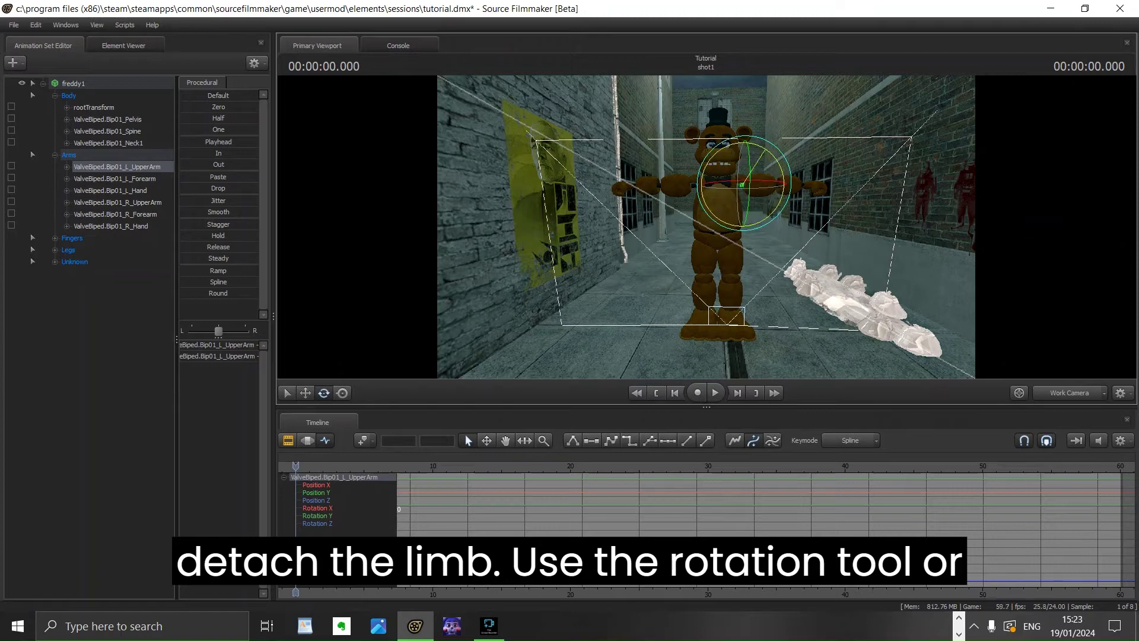
left_click_drag(765, 149, 779, 205)
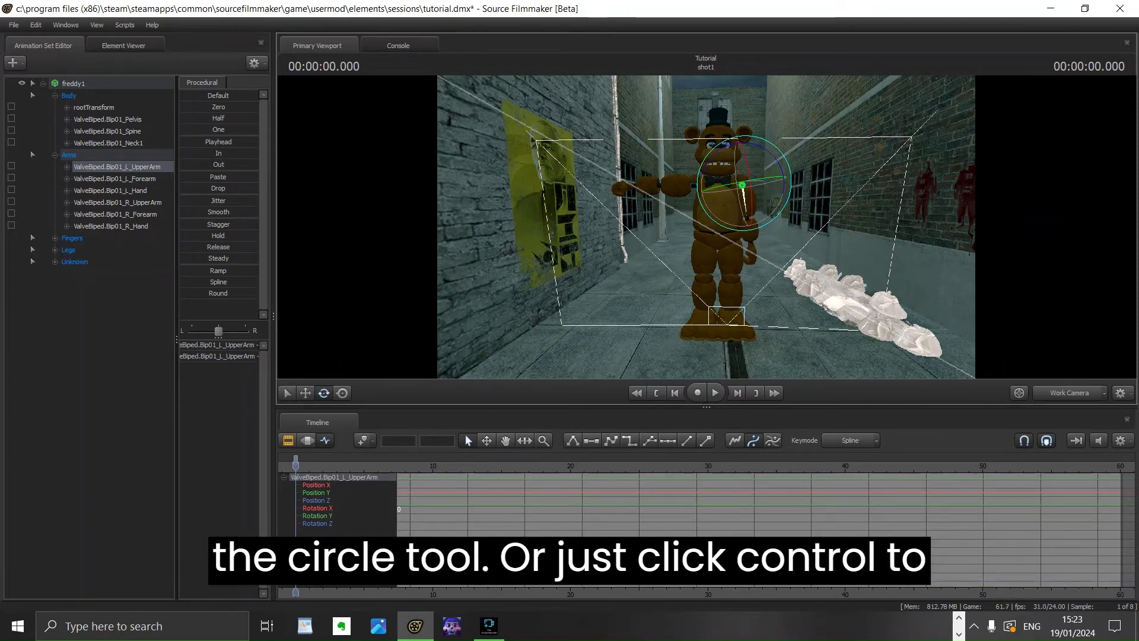
left_click(676, 185, "ctrl")
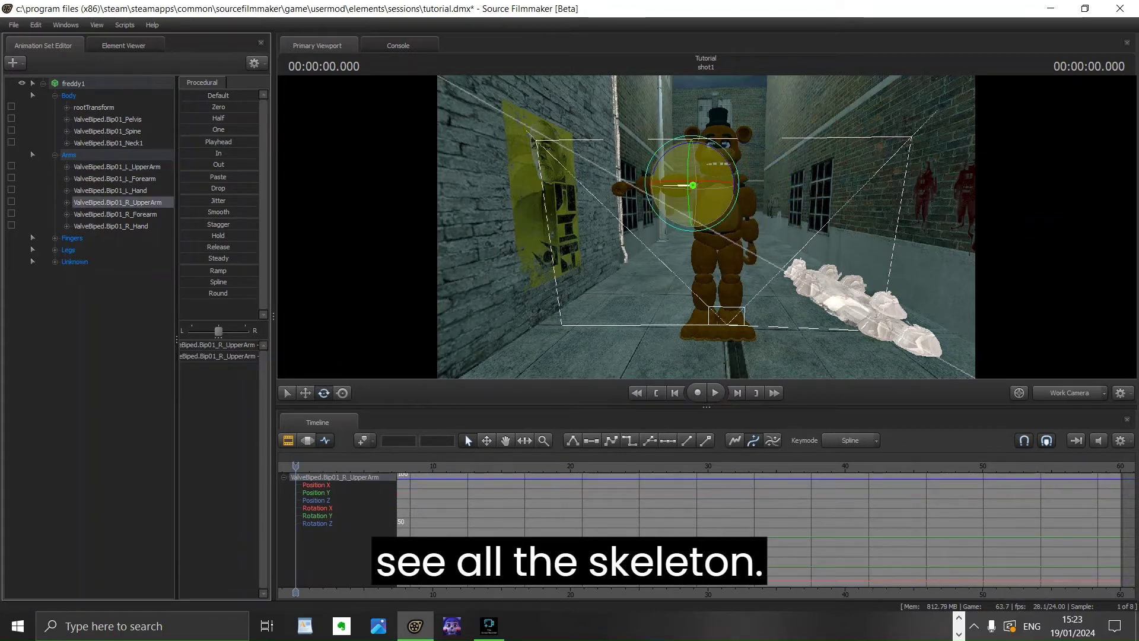
left_click_drag(680, 144, 653, 194)
- Create an animation set for a new camera with the work camera facing the Freddy model in the alley
key("w")
key("s")
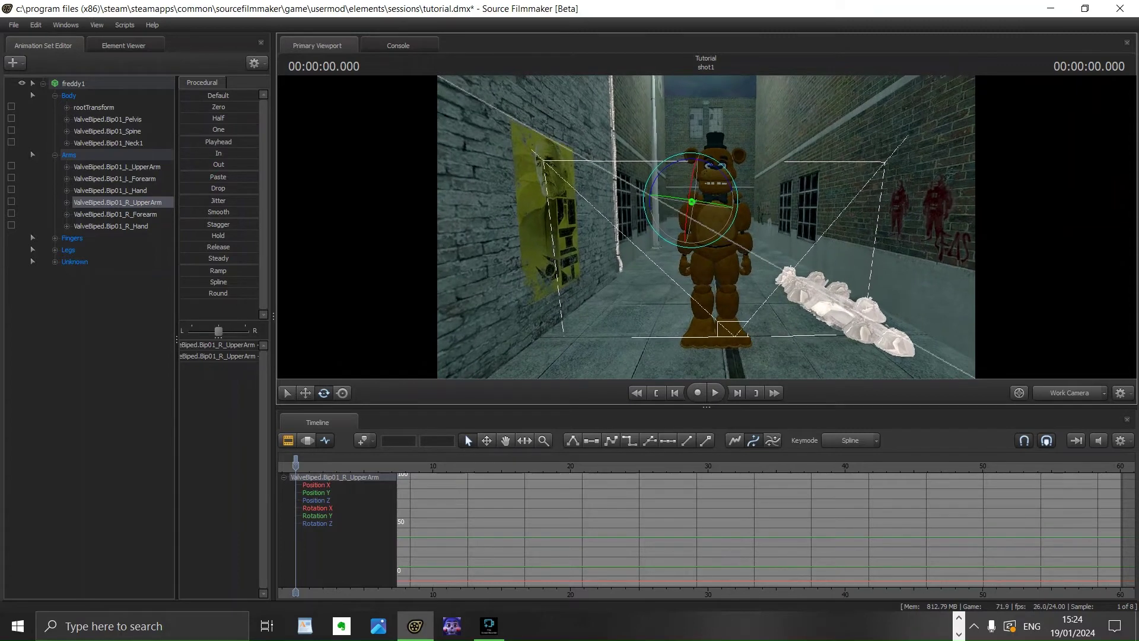
left_click(14, 62)
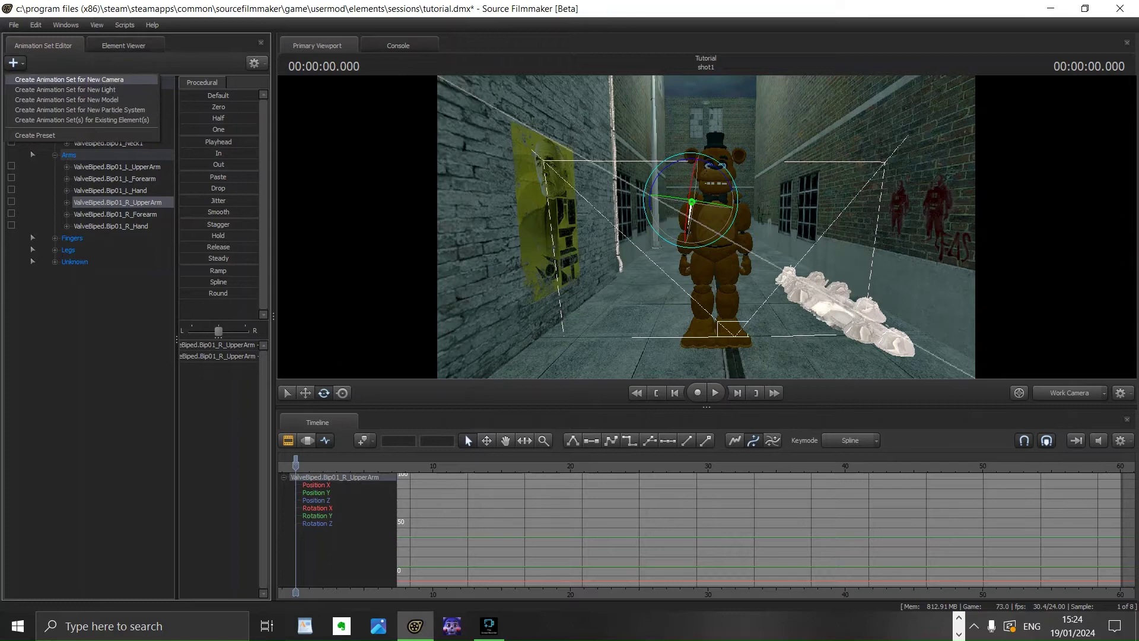
left_click(65, 79)
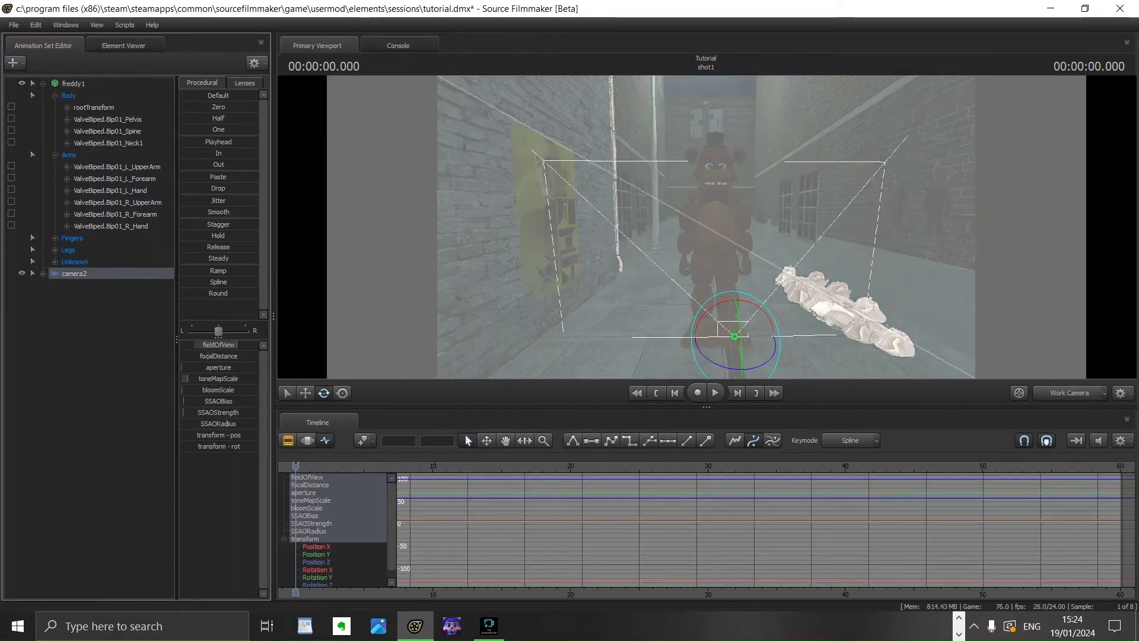
- Switch the viewport to the new camera and move it to frame the whole Freddy model from the front
left_click(1070, 392)
mouse_move(706, 238)
left_mouse_down()
mouse_move(682, 130)
mouse_move(682, 237)
mouse_move(705, 238)
mouse_move(694, 190)
mouse_move(699, 255)
mouse_move(688, 252)
mouse_move(694, 243)
left_mouse_up()
key("s")
key("w")
key("s")
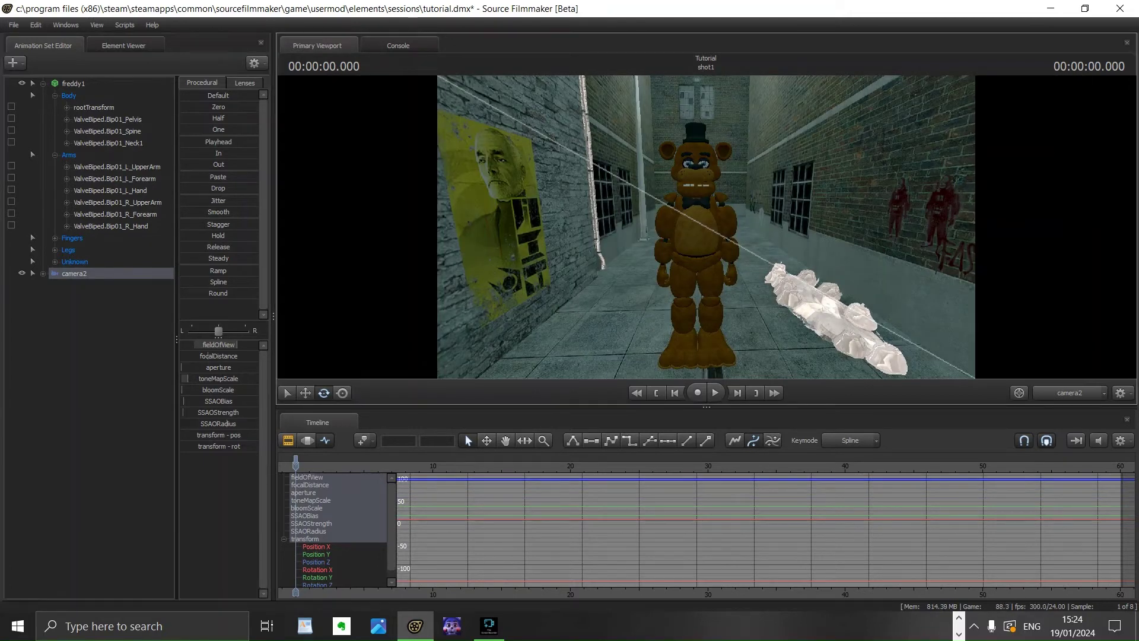
- Select the ValveBiped.Bip01_L_UpperArm control and bookmark its starting pose at 1.166 s on the timeline
left_click(116, 166)
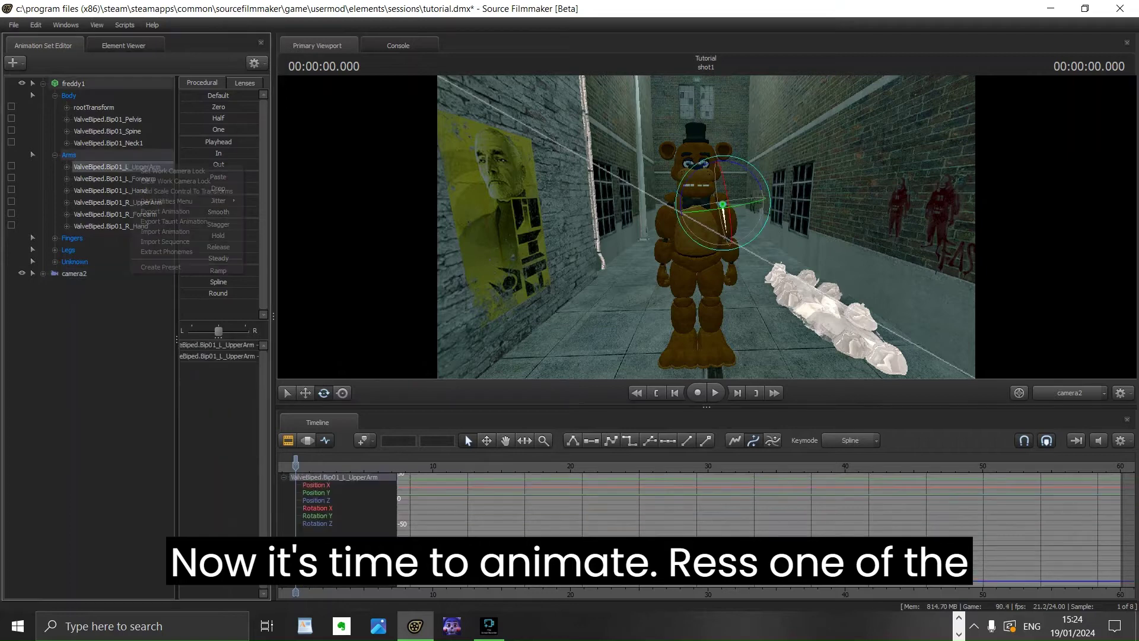
right_click(128, 166)
key("Escape")
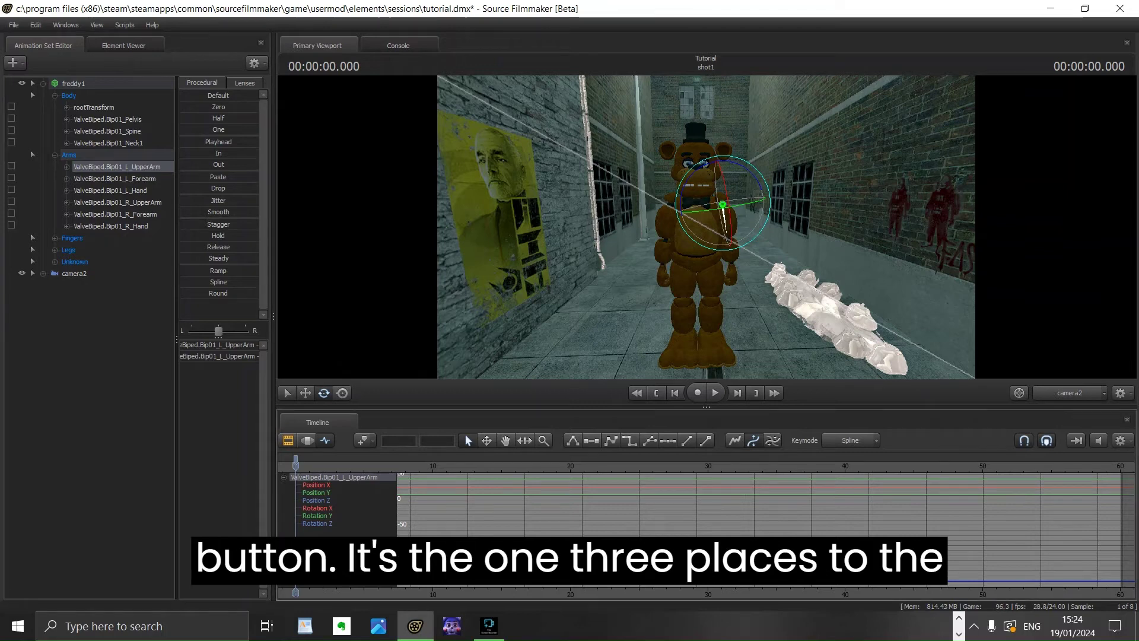
key("space")
key("space")
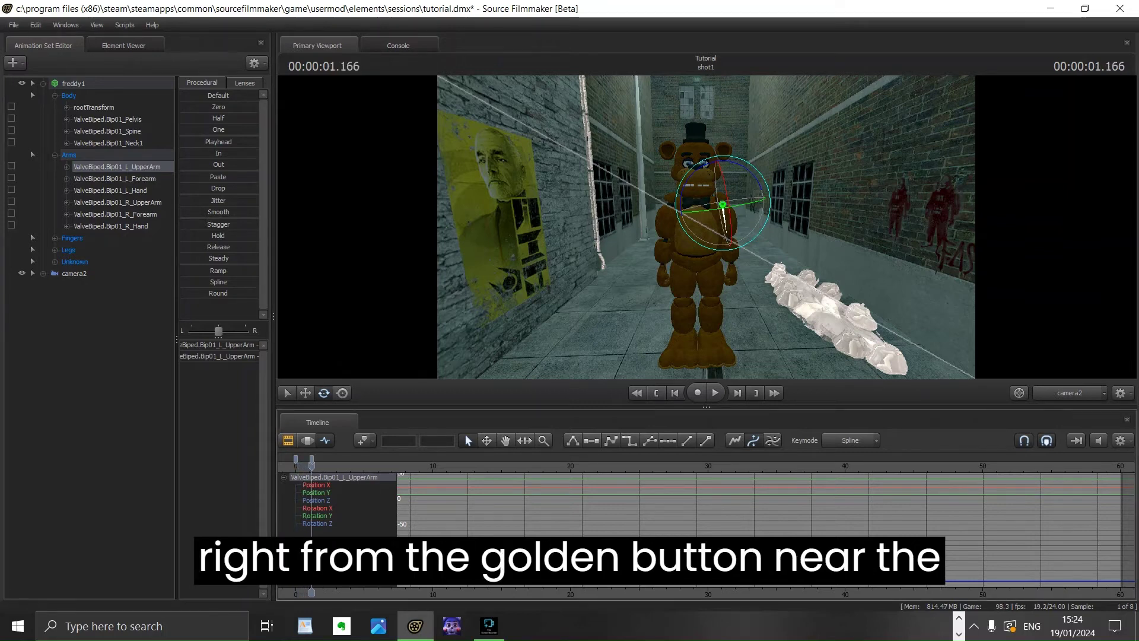
- Advance the playhead to 2.875 s and rotate the left upper arm outward, away from the body
key("space")
key("space")
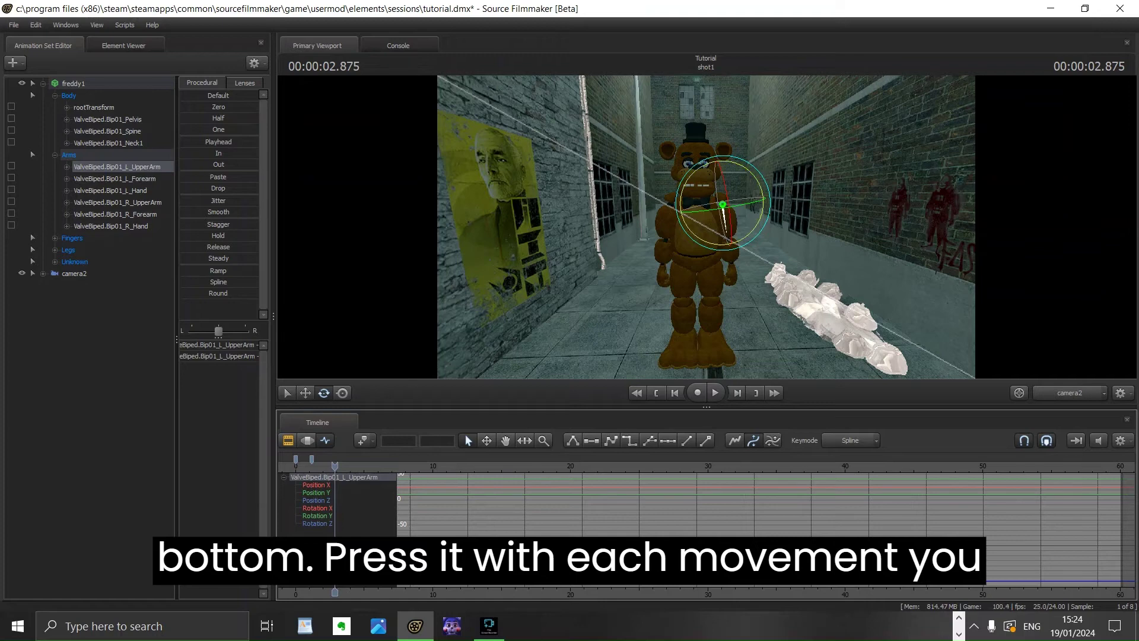
left_click_drag(764, 209, 761, 187)
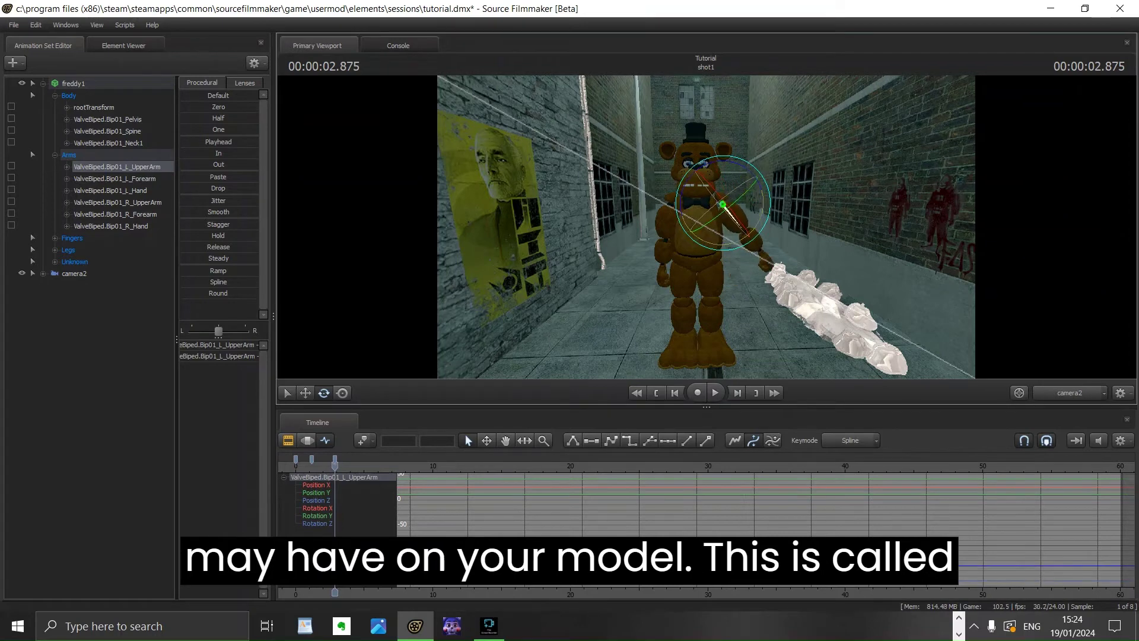
- Advance the playhead to 3.916 s, add a key there and raise the left upper arm to about horizontal
key("space")
key("space")
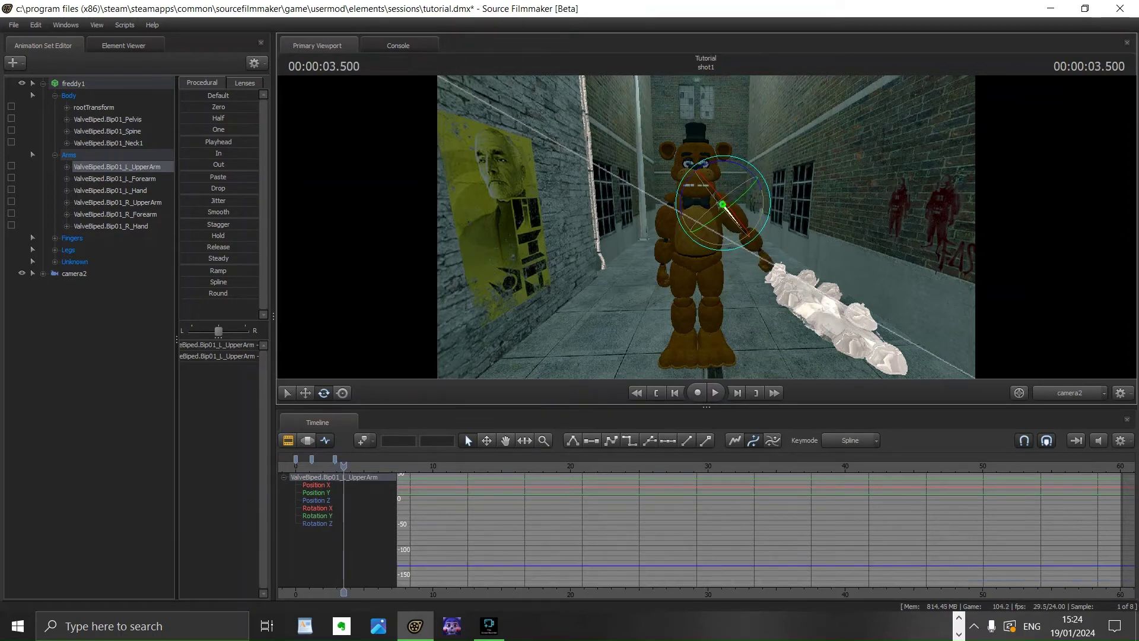
key("space")
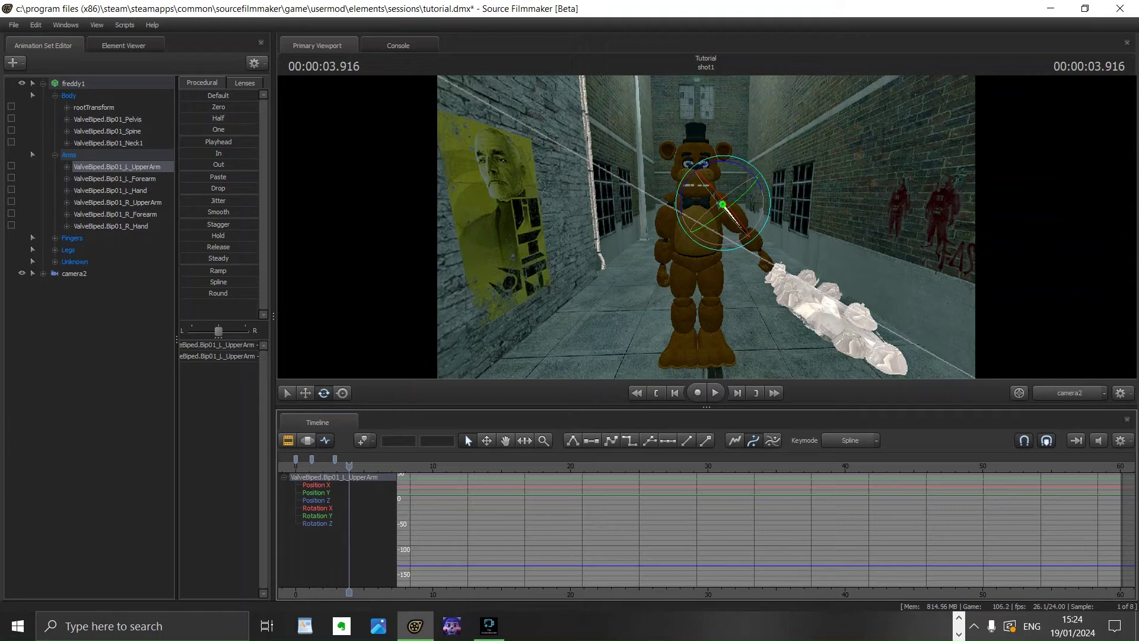
key("m")
left_click_drag(745, 238, 733, 174)
- Step the playhead back frame by frame to 1.750 s to review the left arm's movement
key("Left")
key("Left")
key("Left")
key("Left")
key("Left")
key("Left")
key("Left")
key("Left")
key("Left")
key("Left")
key("Left")
key("Left")
key("Left")
key("Left")
key("Left")
key("Left")
key("Left")
key("Left")
key("Left")
key("Left")
key("Left")
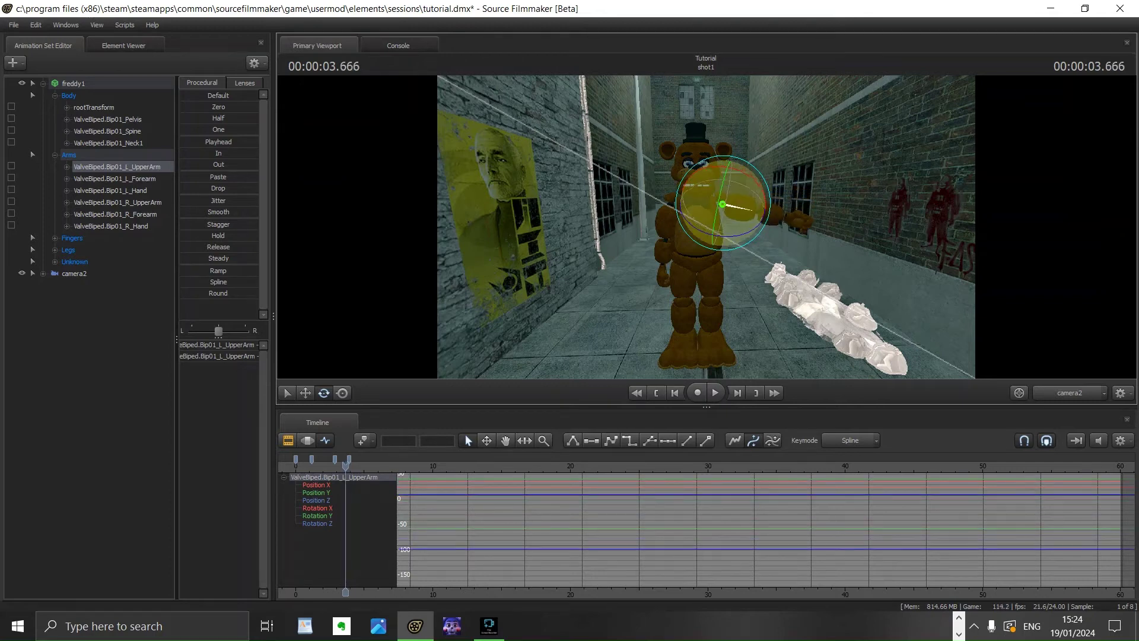
key("Left")
key("Left")
key("Left")
key("Left")
key("Left")
key("Left")
key("Left")
key("Left")
key("Left")
key("Left")
key("Left")
key("Left")
key("Left")
key("Left")
key("Left")
key("Left")
key("Left")
key("Left")
key("Left")
key("Left")
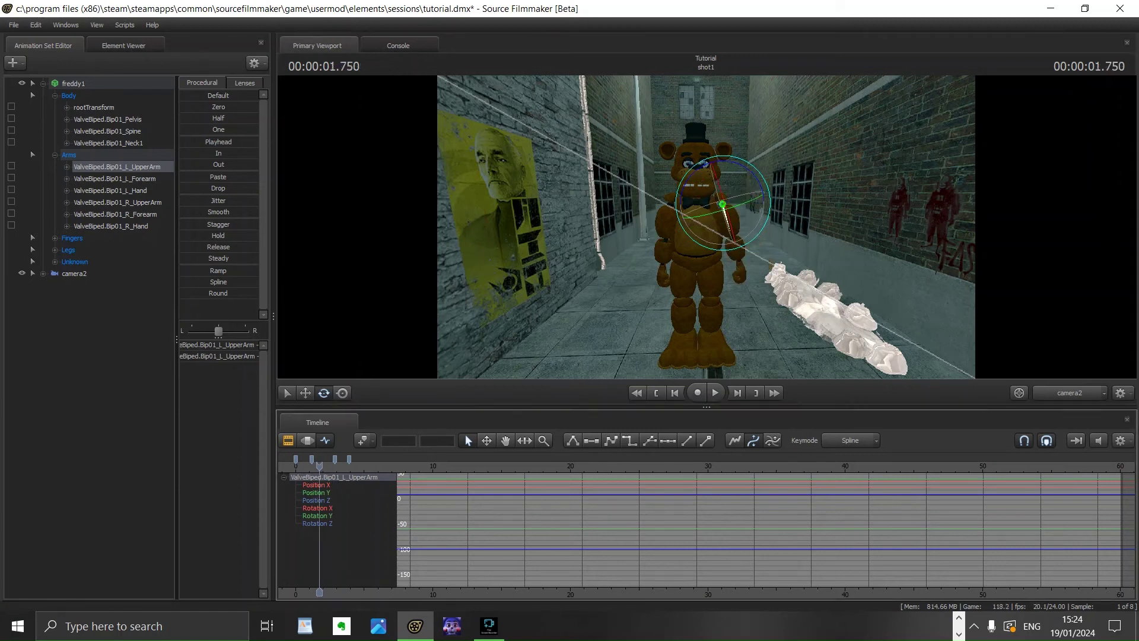
- Play the animation up to 4.333 s and rotate the left upper arm upward into a raised waving pose
key("space")
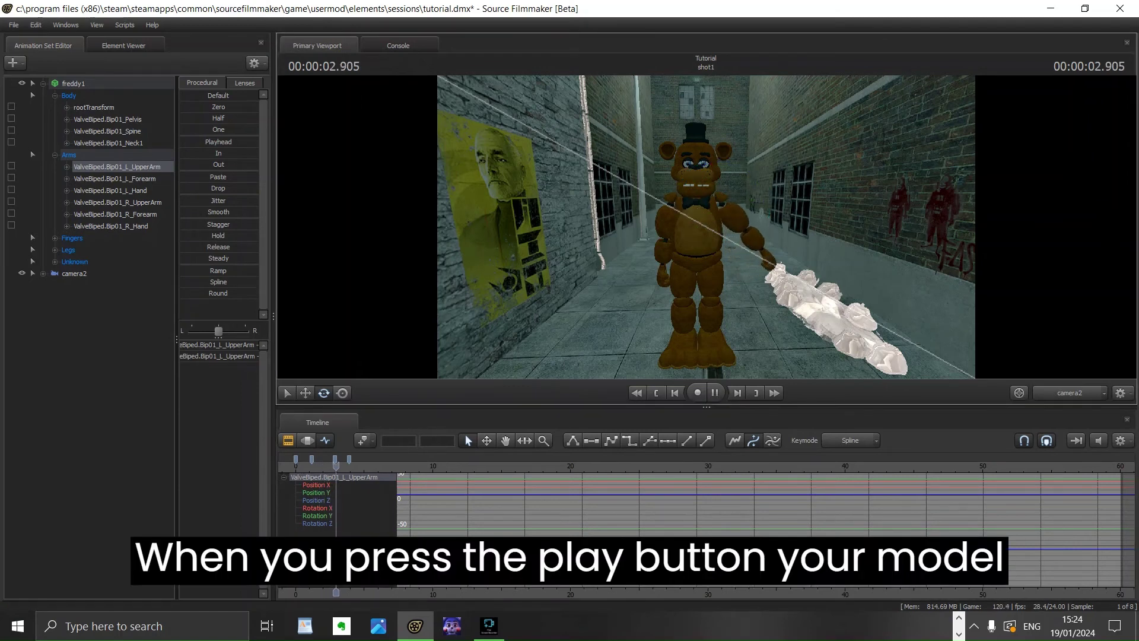
key("space")
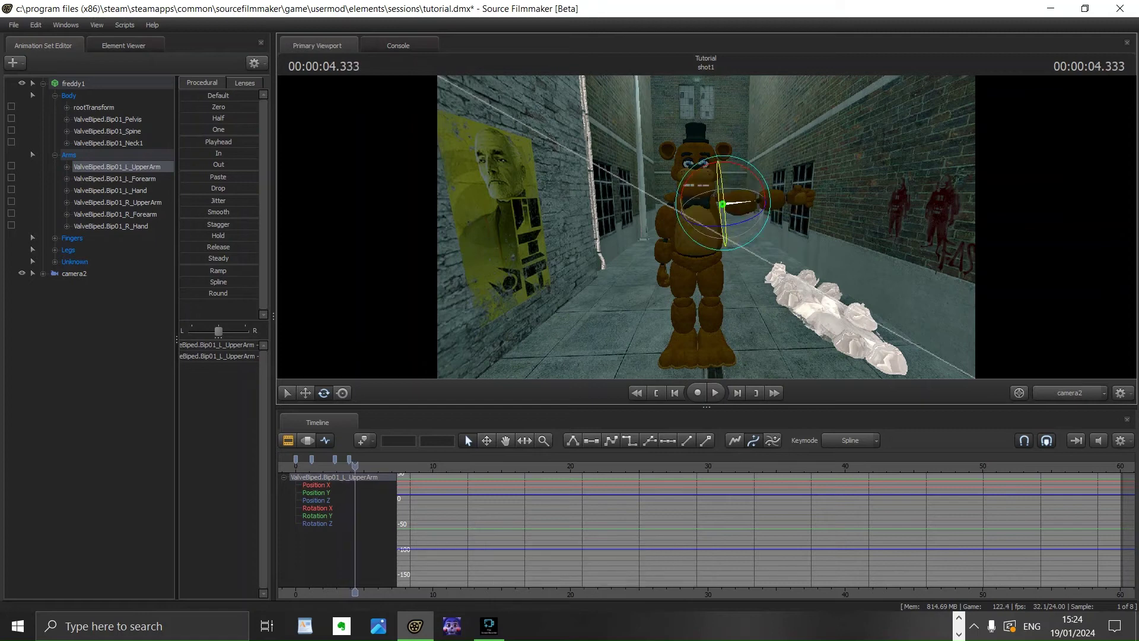
left_click_drag(759, 181, 727, 159)
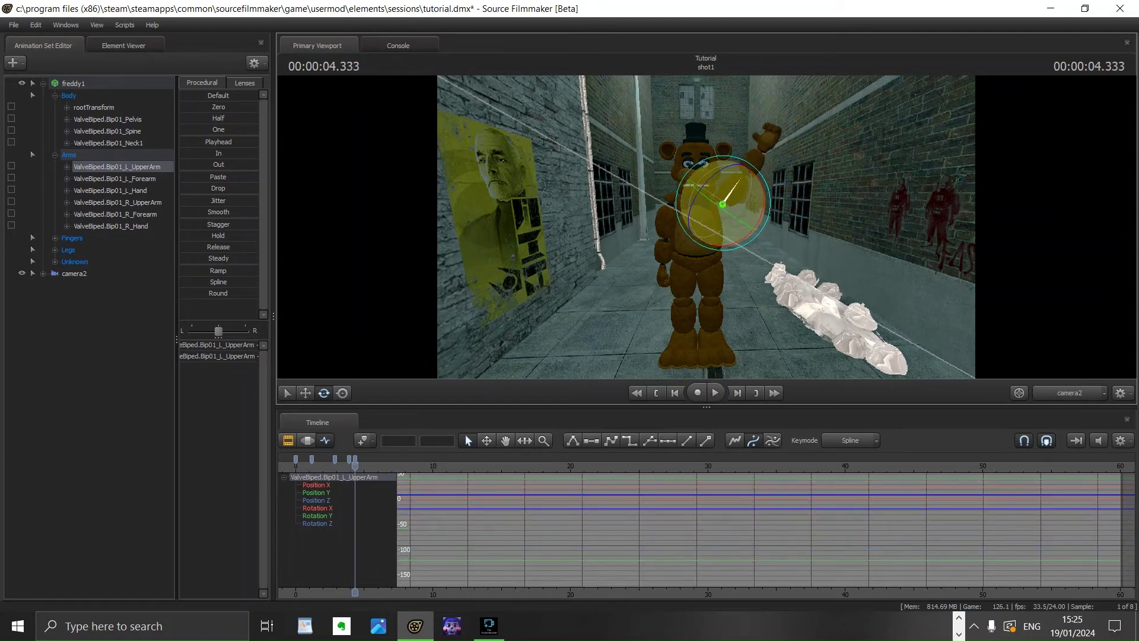
- Advance the playhead to 5.041 s, select camera2 and adjust how closely it frames Freddy
key("Right")
key("Right")
key("Right")
key("Right")
key("Right")
key("Right")
key("Right")
key("Right")
key("Right")
key("Right")
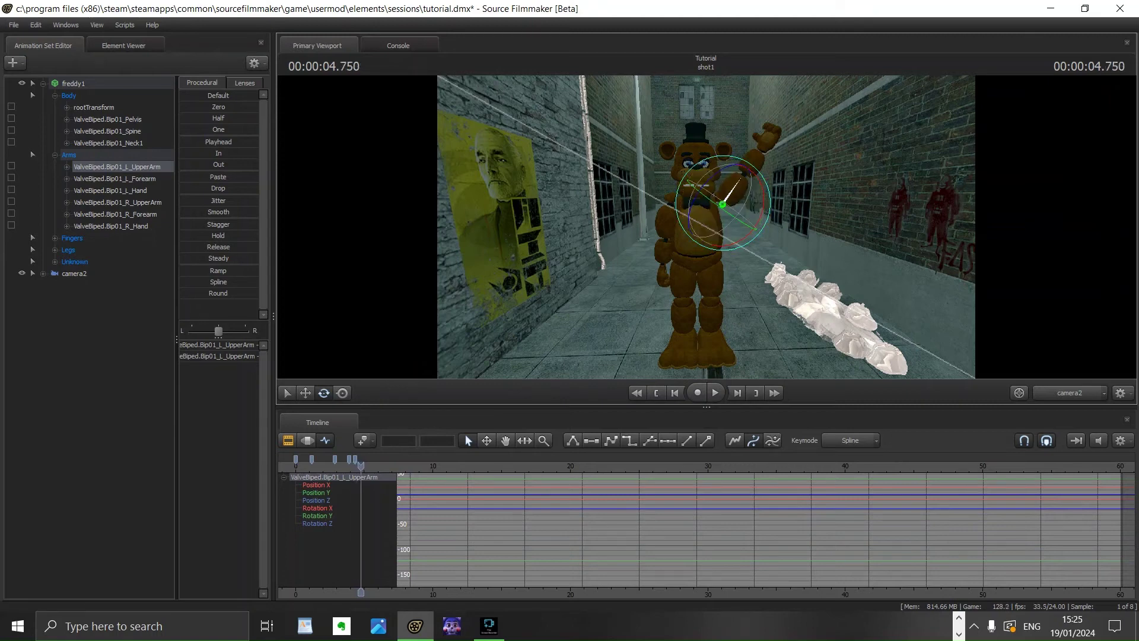
mouse_move(361, 466)
left_mouse_down()
mouse_move(342, 466)
mouse_move(361, 467)
left_mouse_up()
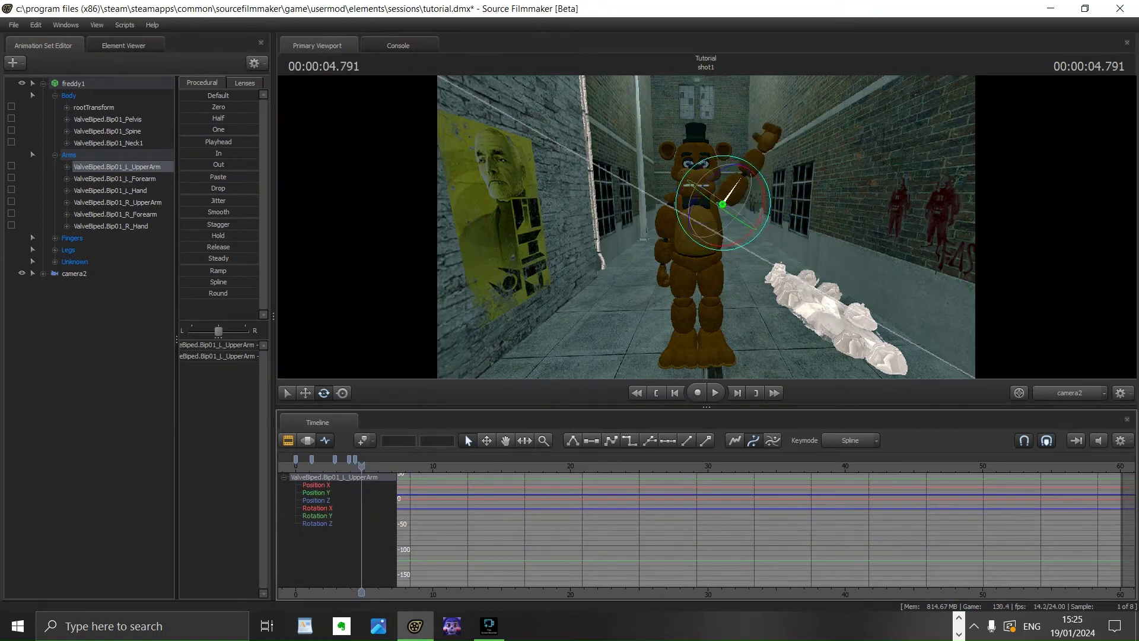
key("Right")
key("Right")
key("Right")
key("Right")
key("Right")
key("Right")
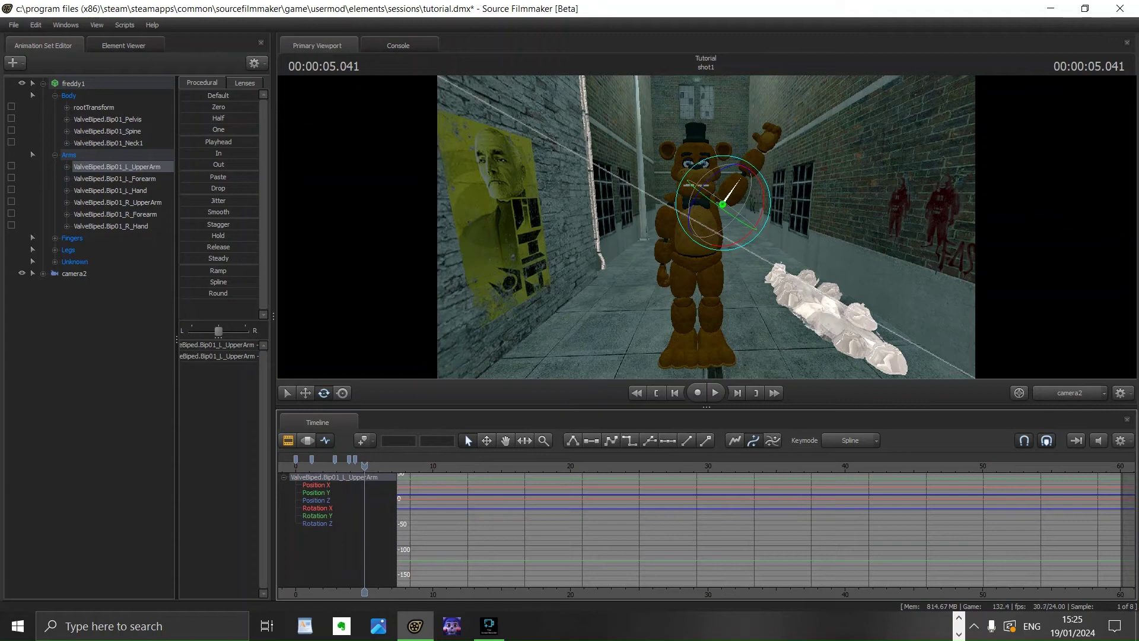
left_click(74, 274)
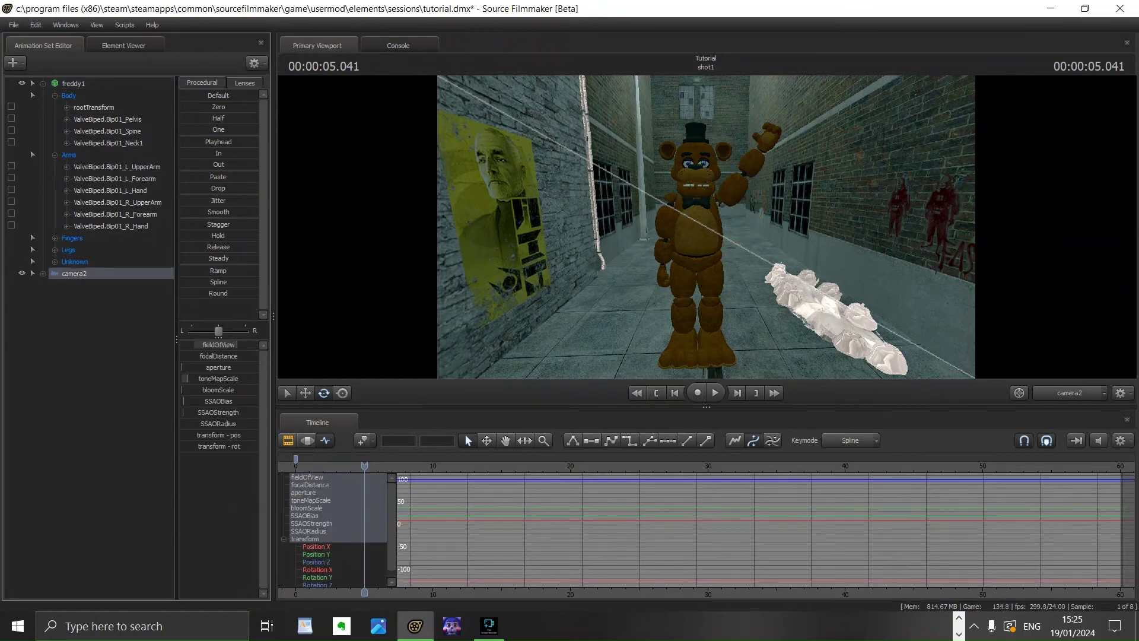
left_click(706, 227)
scroll(705, 226, "down", 5)
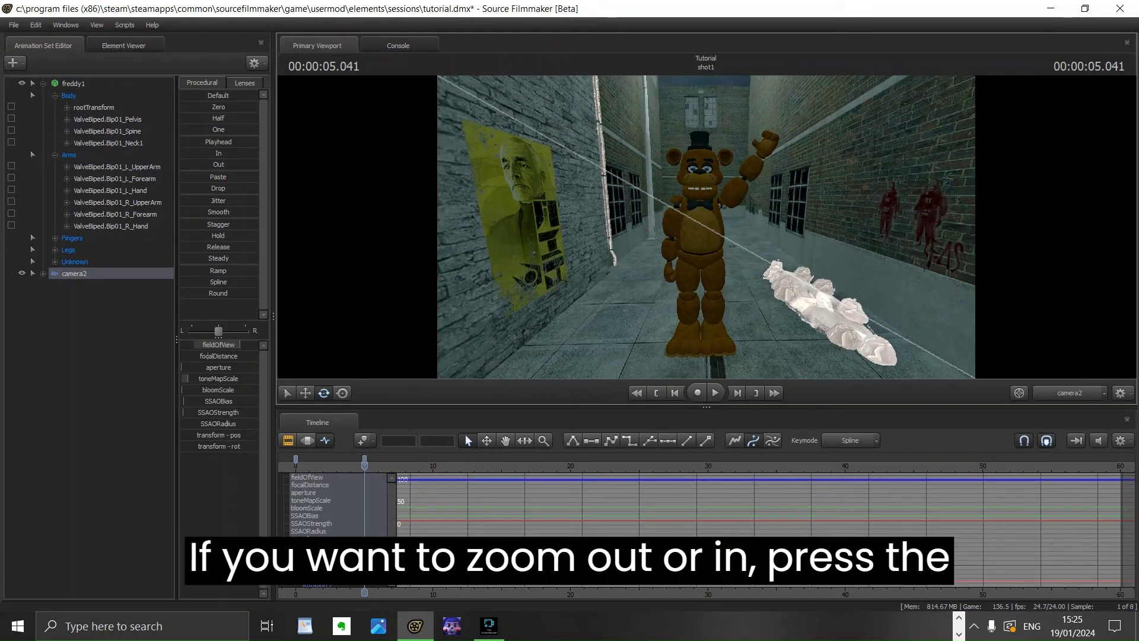
scroll(706, 226, "down", 2)
scroll(706, 226, "up", 4)
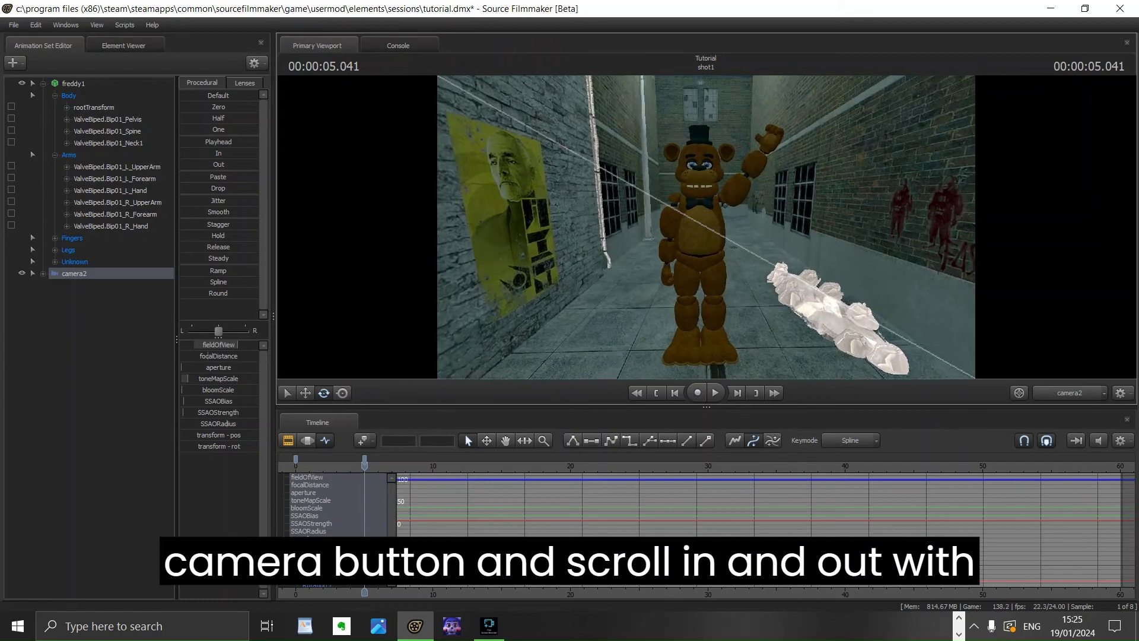
scroll(706, 226, "up", 5)
scroll(706, 227, "down", 7)
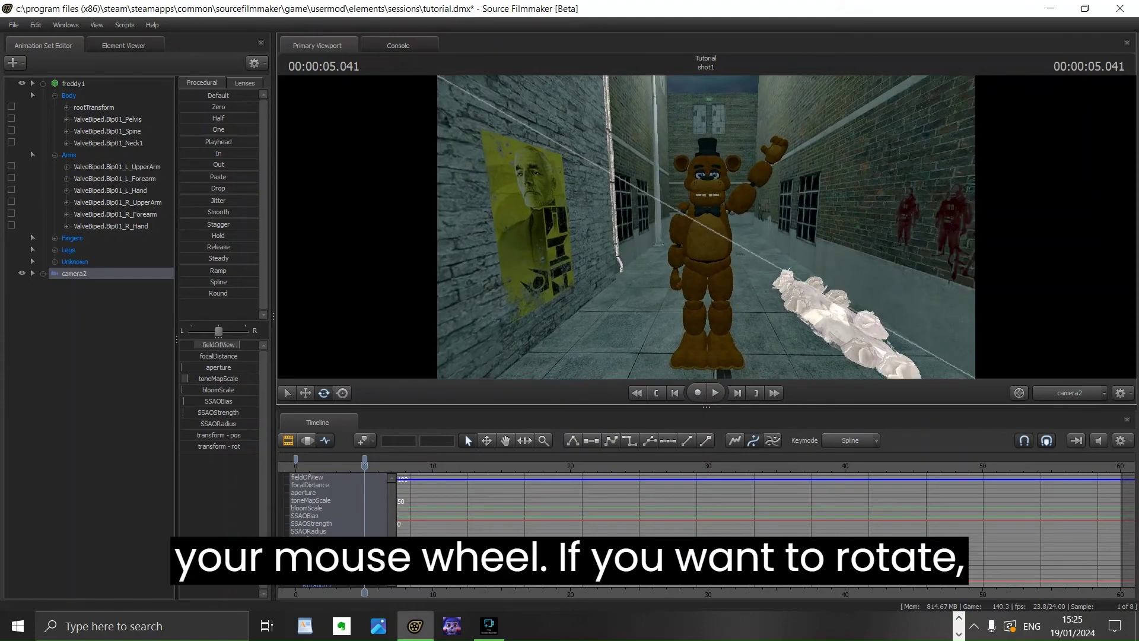
scroll(706, 227, "up", 4)
- Try rolling and turning camera2, ending on a level front view of Freddy that crops his feet
key("r")
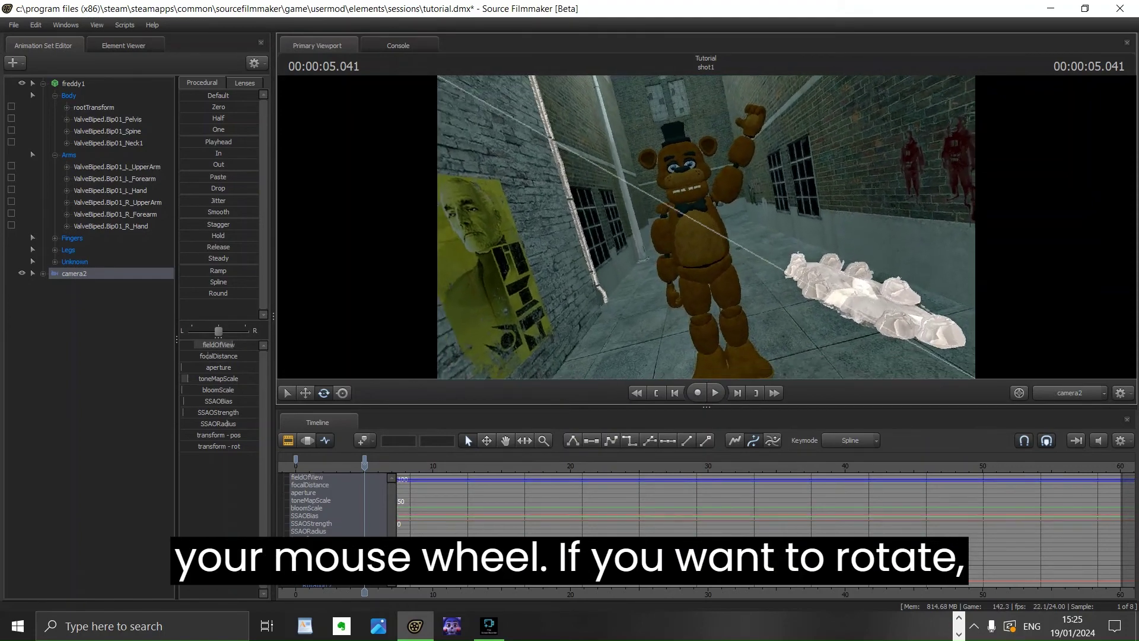
mouse_move(706, 227)
left_mouse_down()
mouse_move(795, 284)
mouse_move(705, 227)
left_mouse_up()
right_click_drag(706, 227, 715, 227, "shift")
left_click_drag(706, 227, 707, 239)
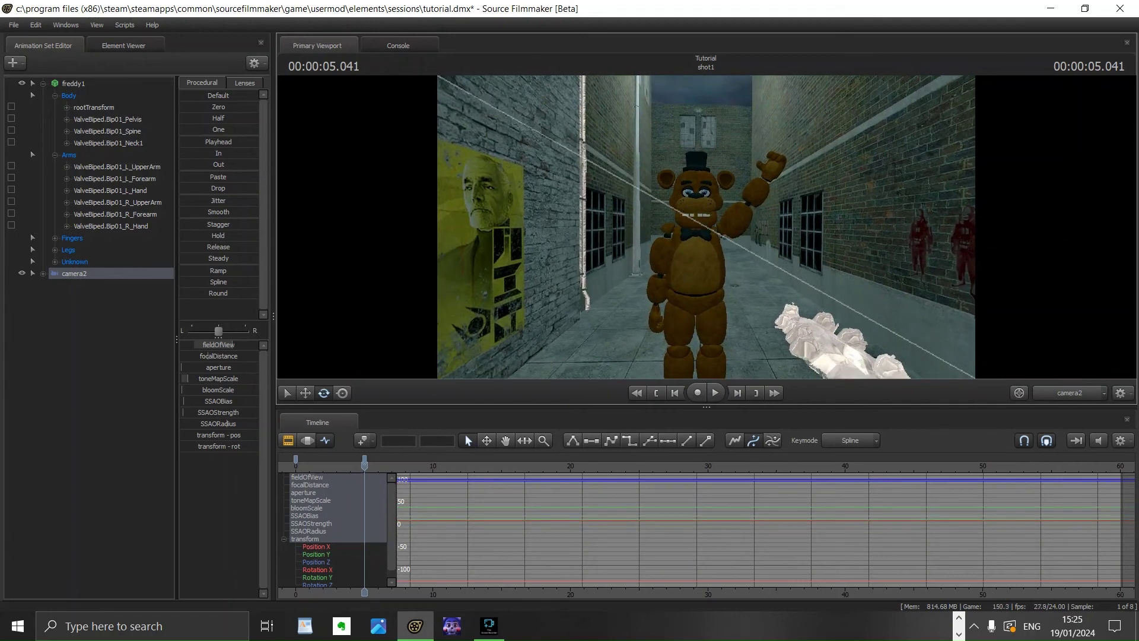
- Select the left upper arm control with the screen manipulator and apply the Smooth preset to its motion in the Motion Editor
left_click(342, 392)
left_click(117, 167)
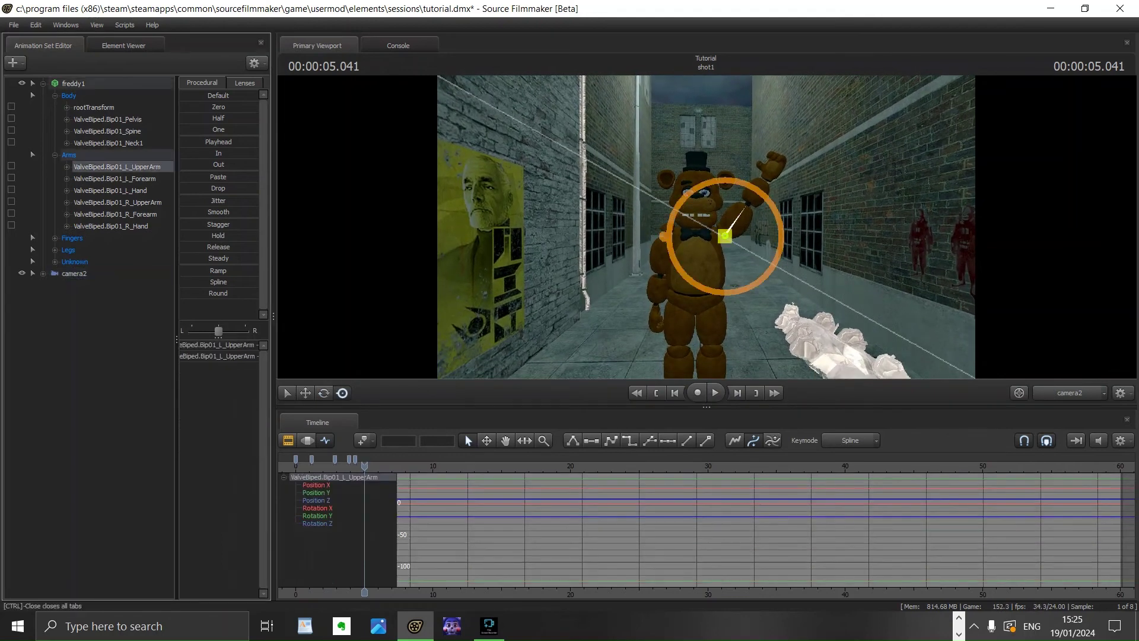
key("F3")
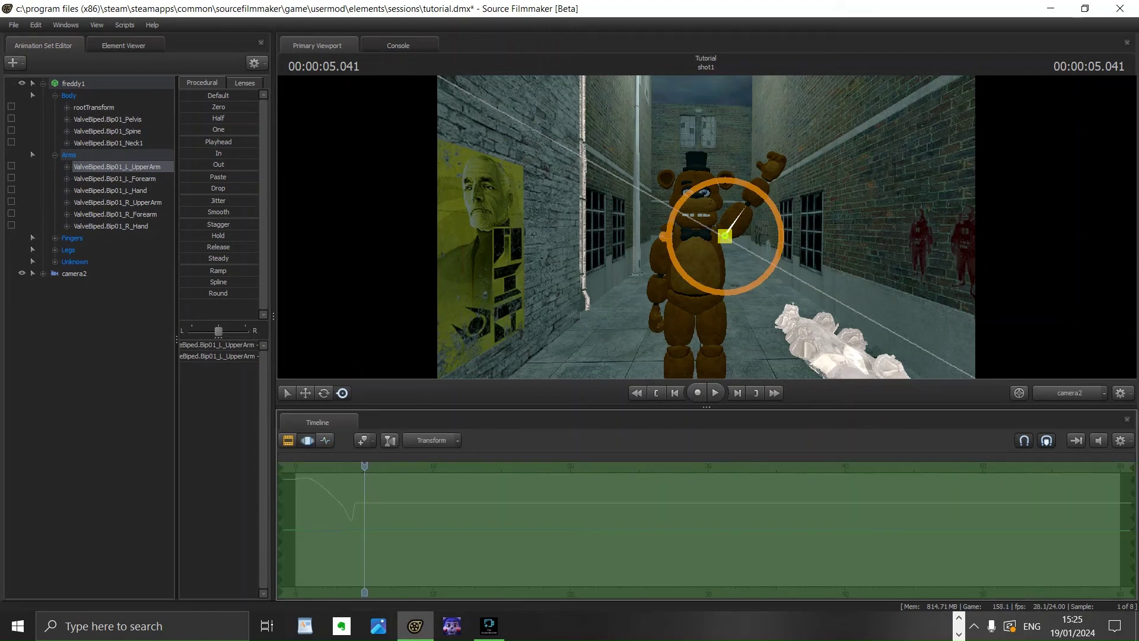
left_click(218, 211)
left_click_drag(224, 211, 259, 212)
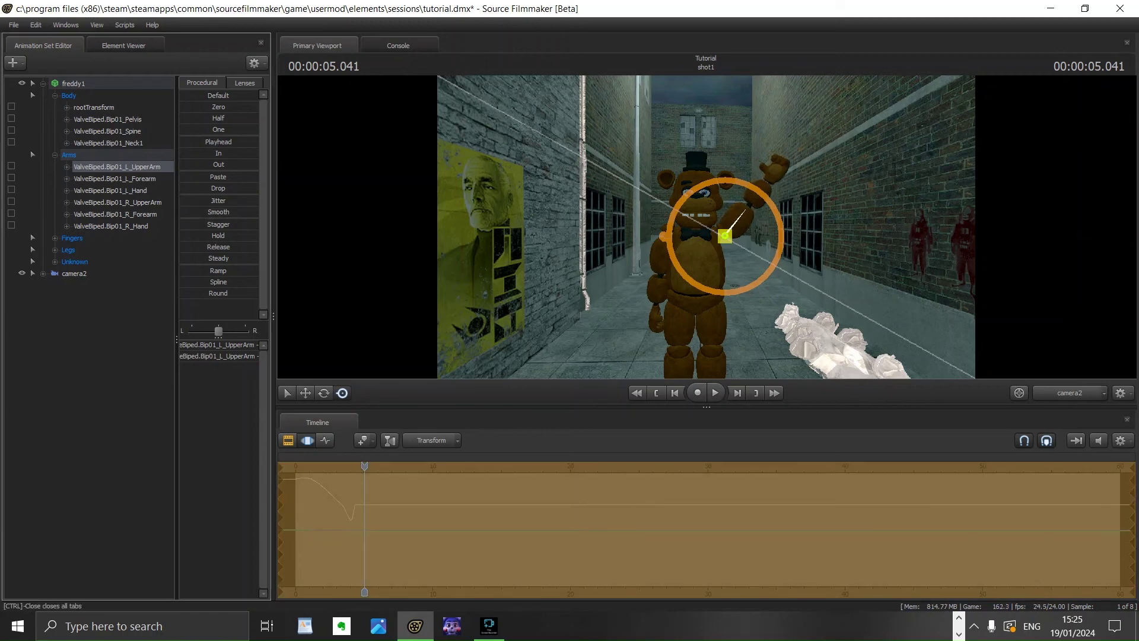
- Return to the Graph Editor, delete all of camera2's keys and move the playhead to 3.625 s
left_click(325, 440)
mouse_move(364, 466)
left_mouse_down()
mouse_move(301, 466)
mouse_move(347, 466)
left_mouse_up()
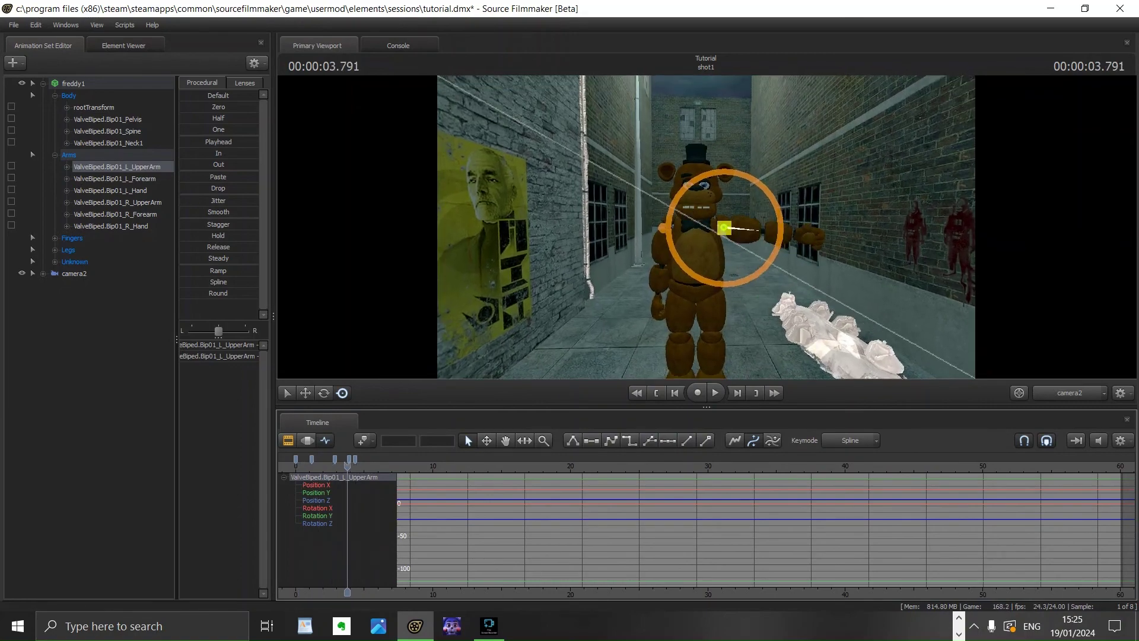
left_click(74, 274)
right_click(363, 461)
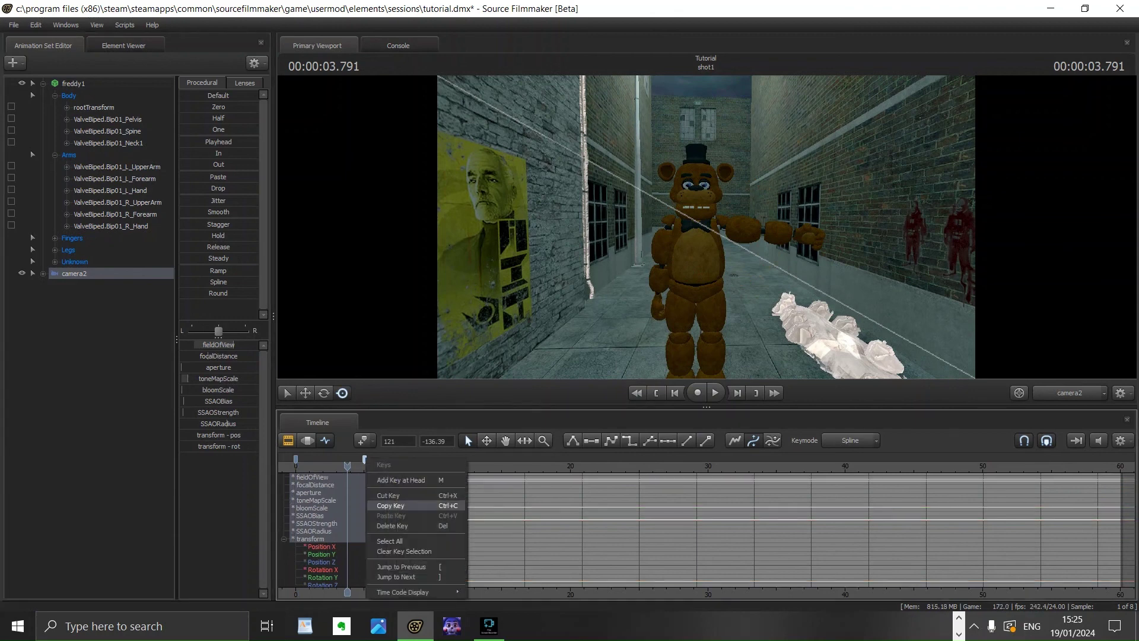
left_click(399, 526)
right_click(364, 458)
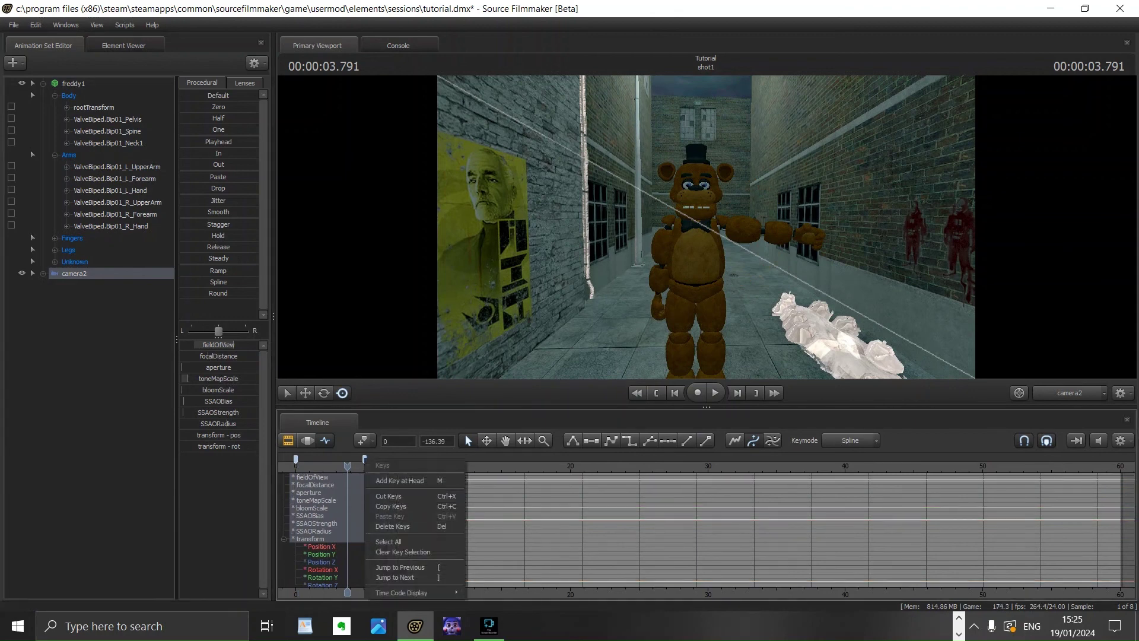
left_click(396, 526)
mouse_move(347, 467)
left_mouse_down()
mouse_move(318, 466)
mouse_move(345, 466)
left_mouse_up()
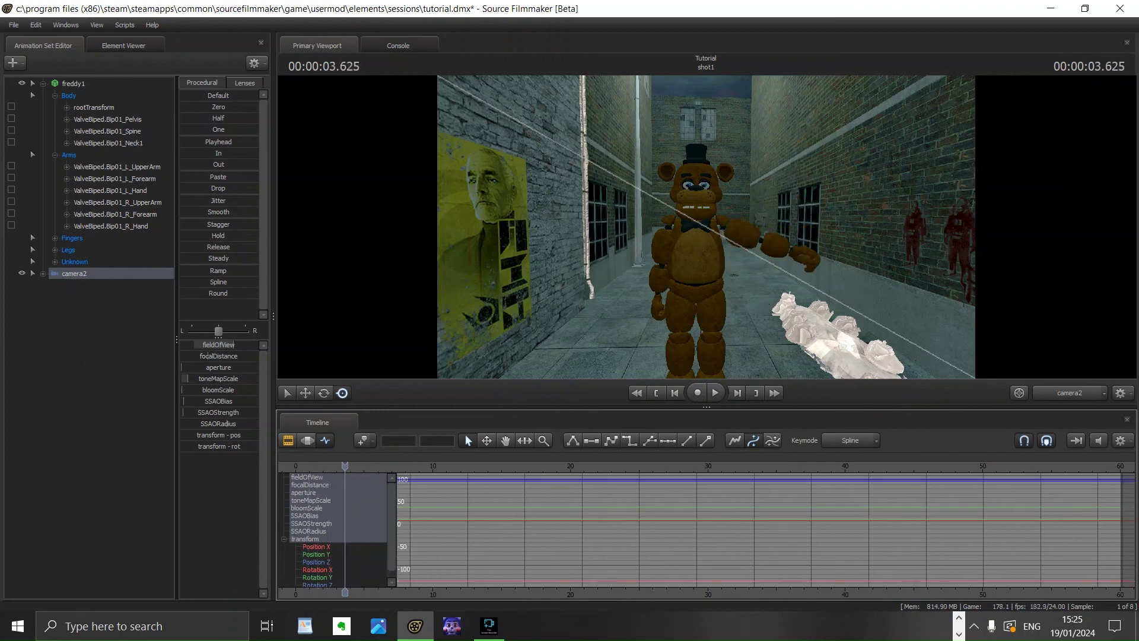